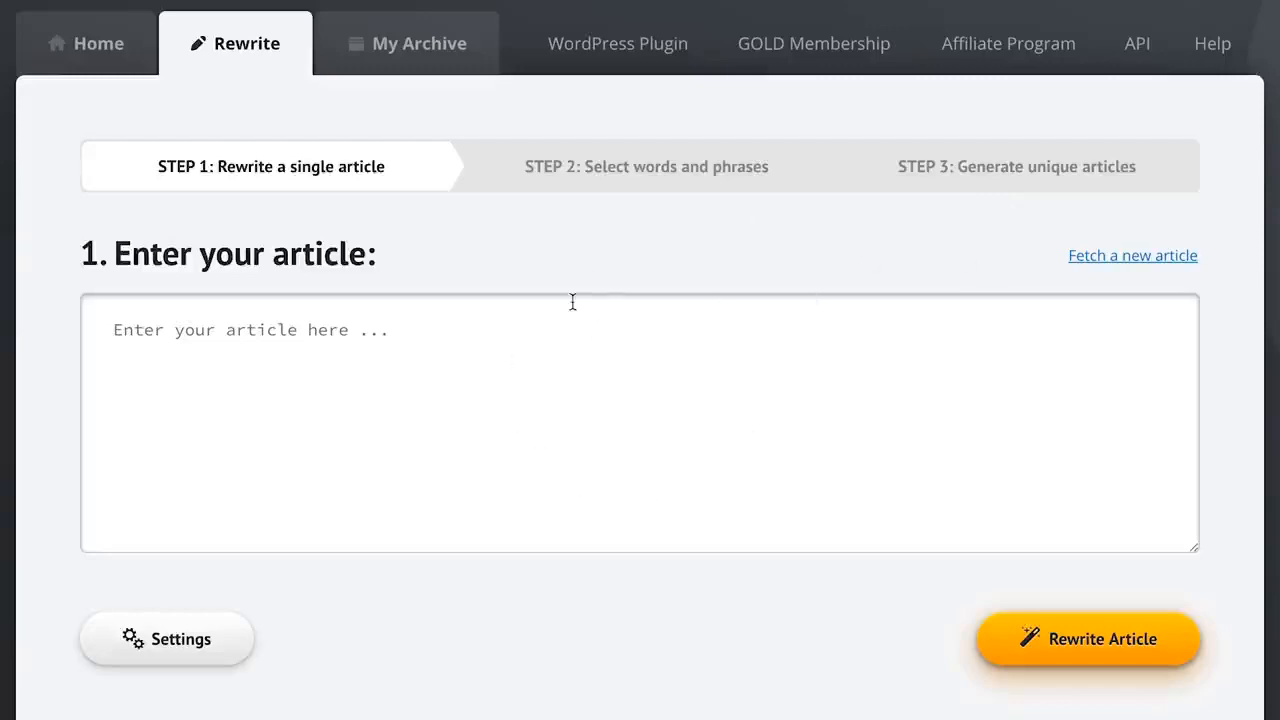
Step: Fetch articles for the search term "guitar lessons" and insert "Learning the Basics of the Guitar" as the article to rewrite
left_click(137, 340)
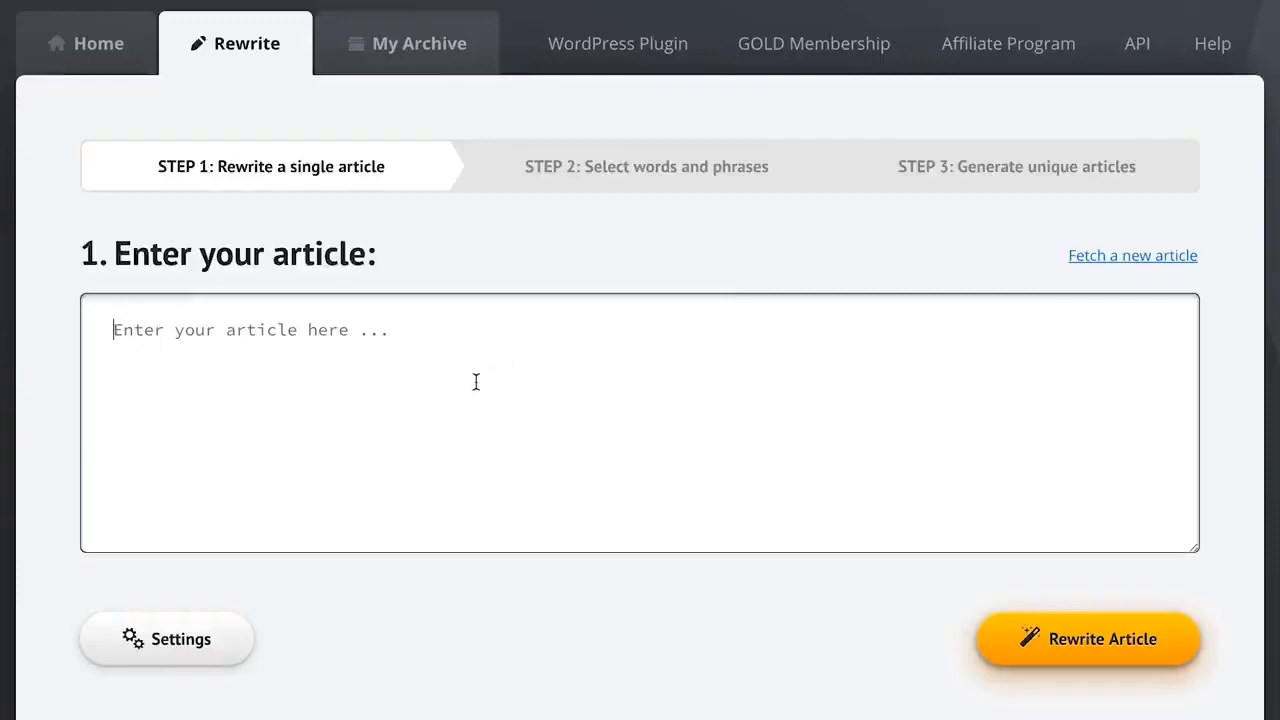
left_click(752, 272)
left_click(1086, 266)
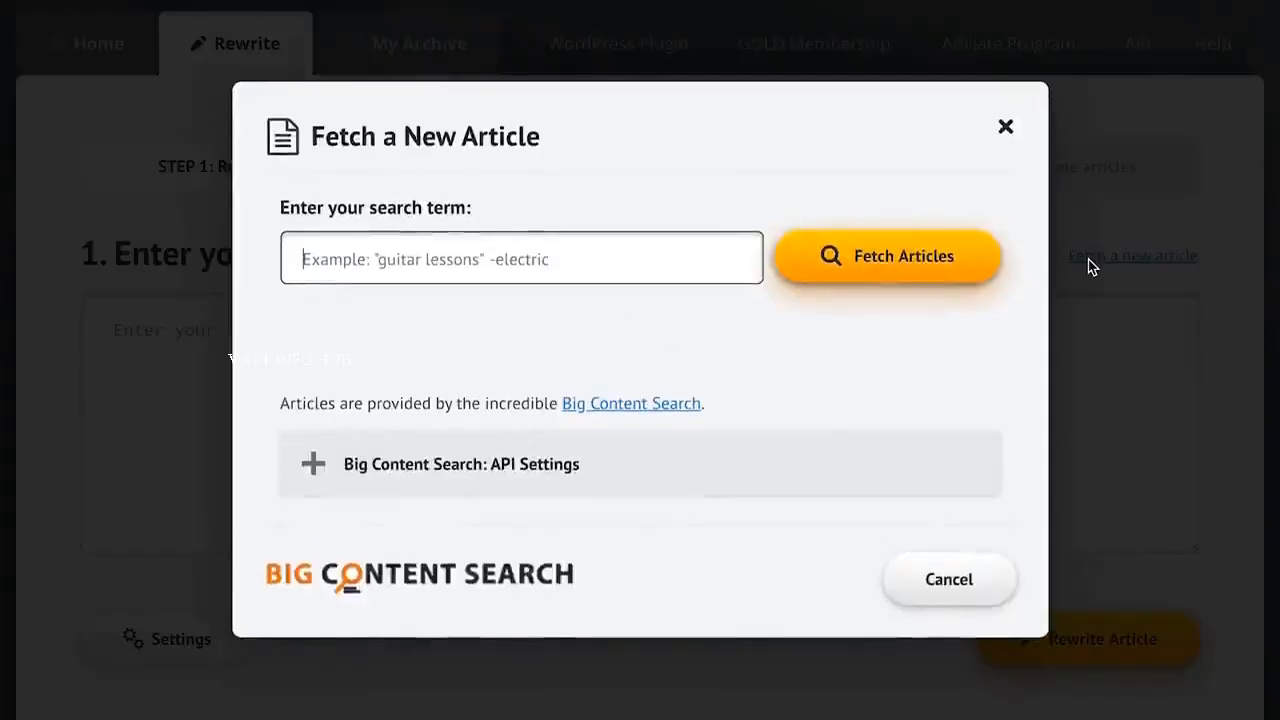
type("guitar lessons")
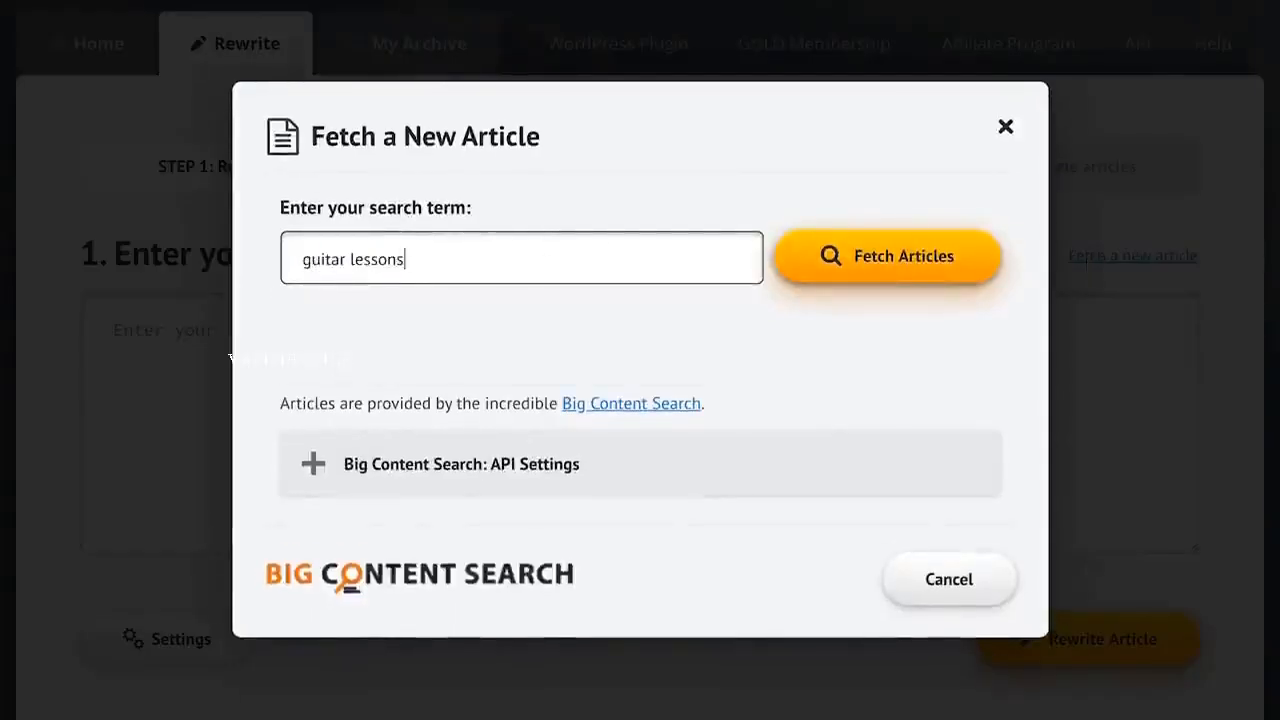
left_click(950, 270)
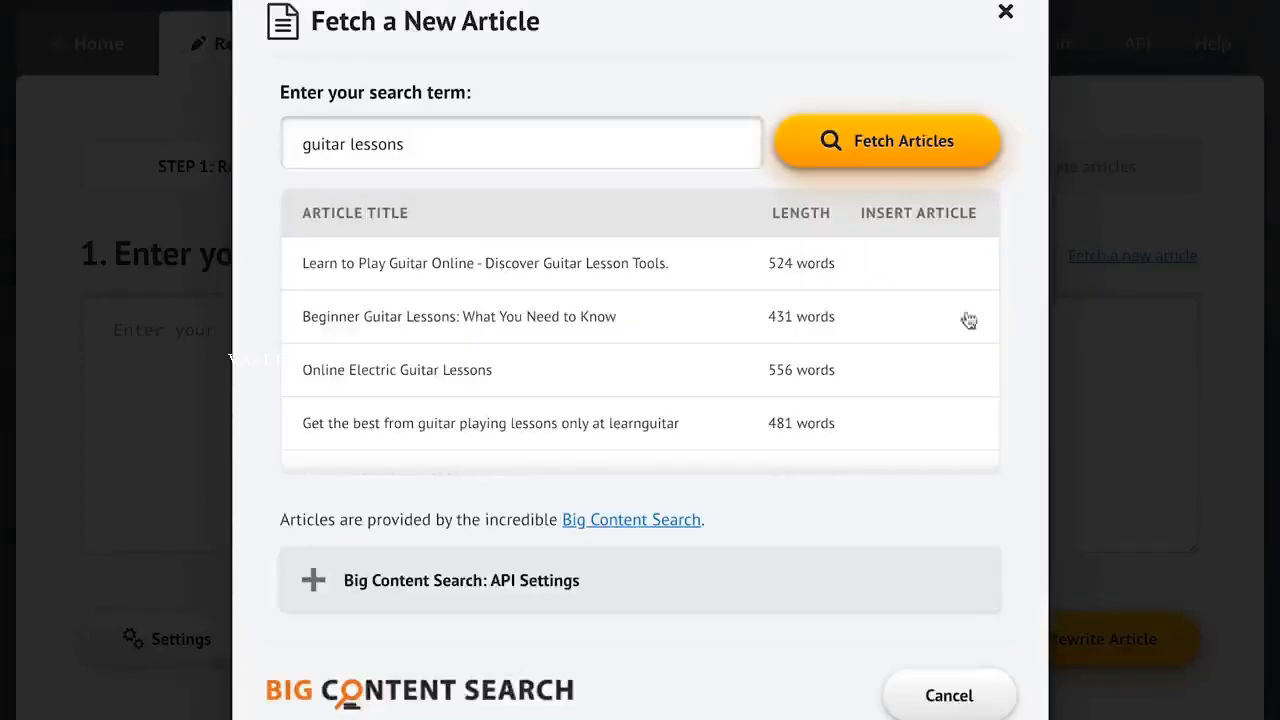
scroll(814, 337, "down", 3)
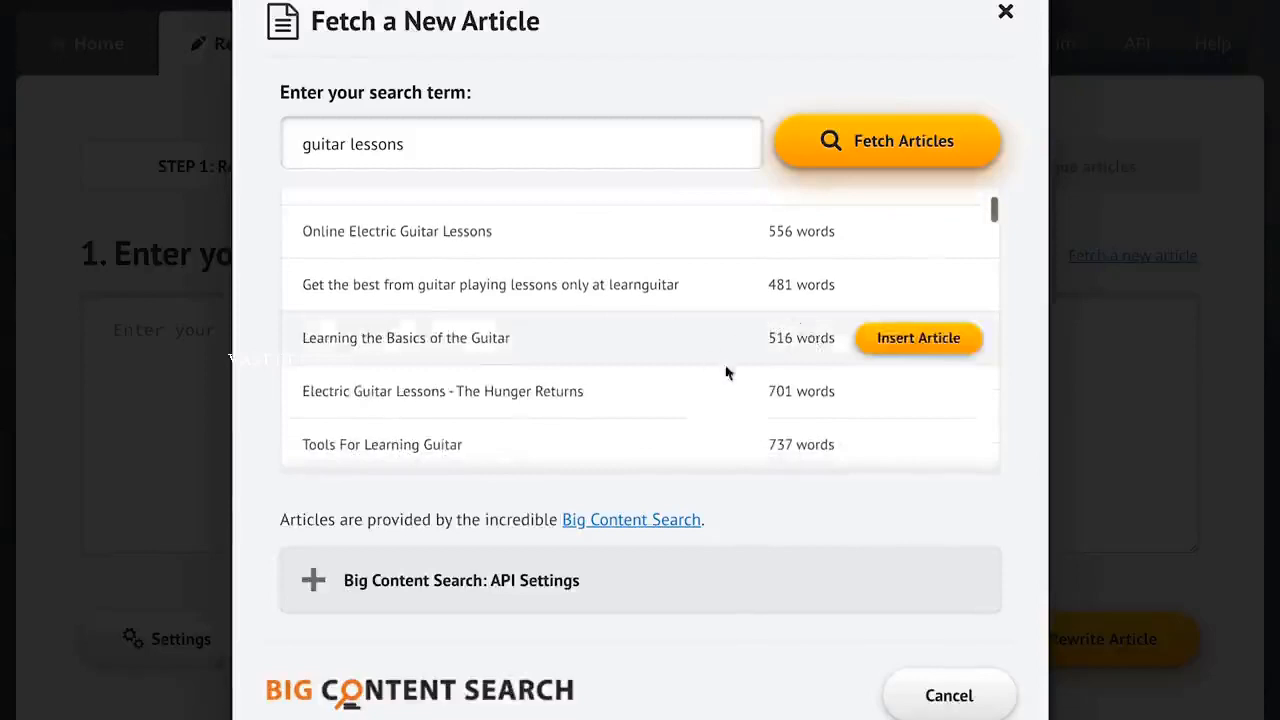
left_click(920, 337)
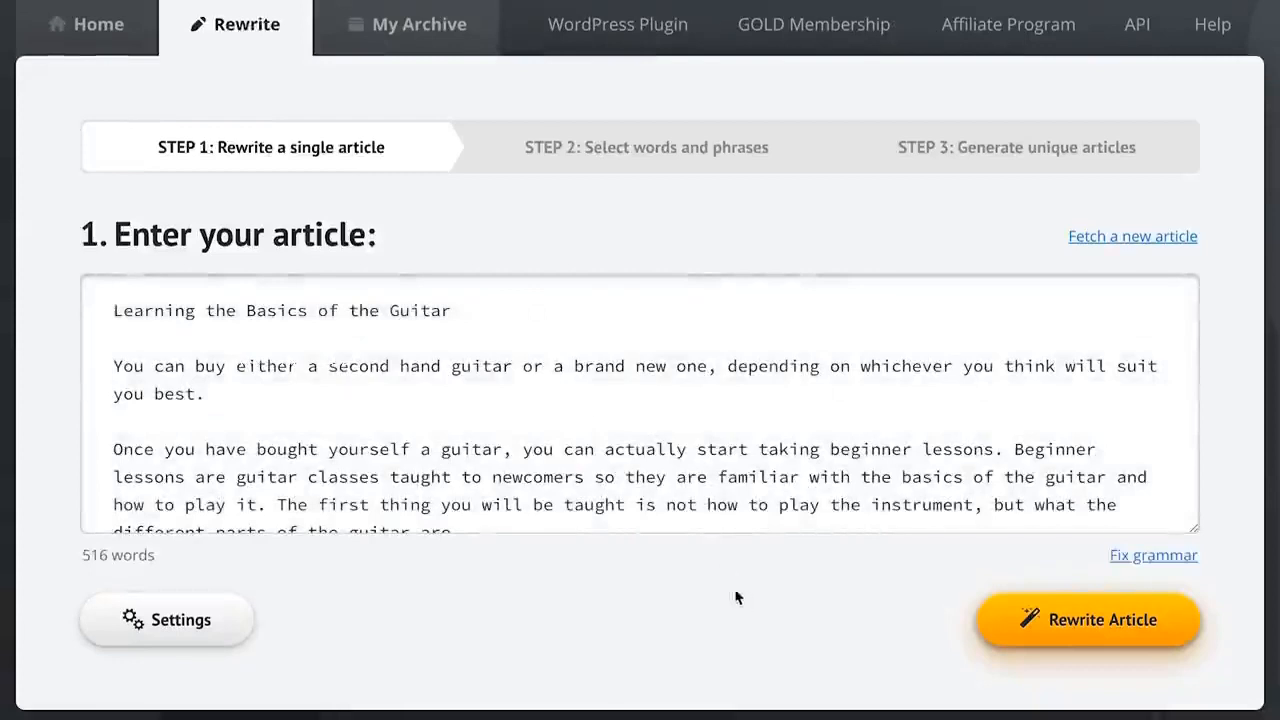
Step: Add two sentences above the article title: kids booking the vacation while their father reads a book, and enjoying an excellent movie with wine, beer, or whiskey
left_click(114, 311)
type("John can relax and read a book because his kids can book the vacation for him.  Once it's booked, he will enjoy an excellent movie and drink wine, beer, or whiskey.")
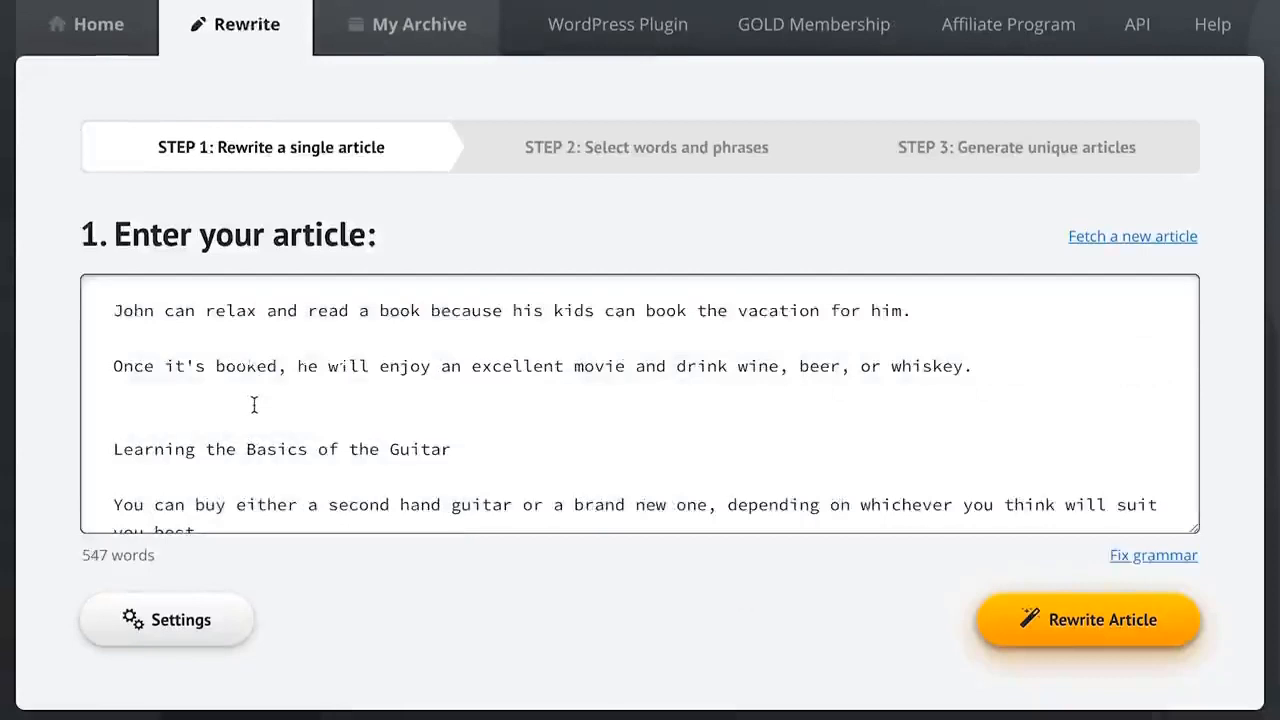
left_click(671, 591)
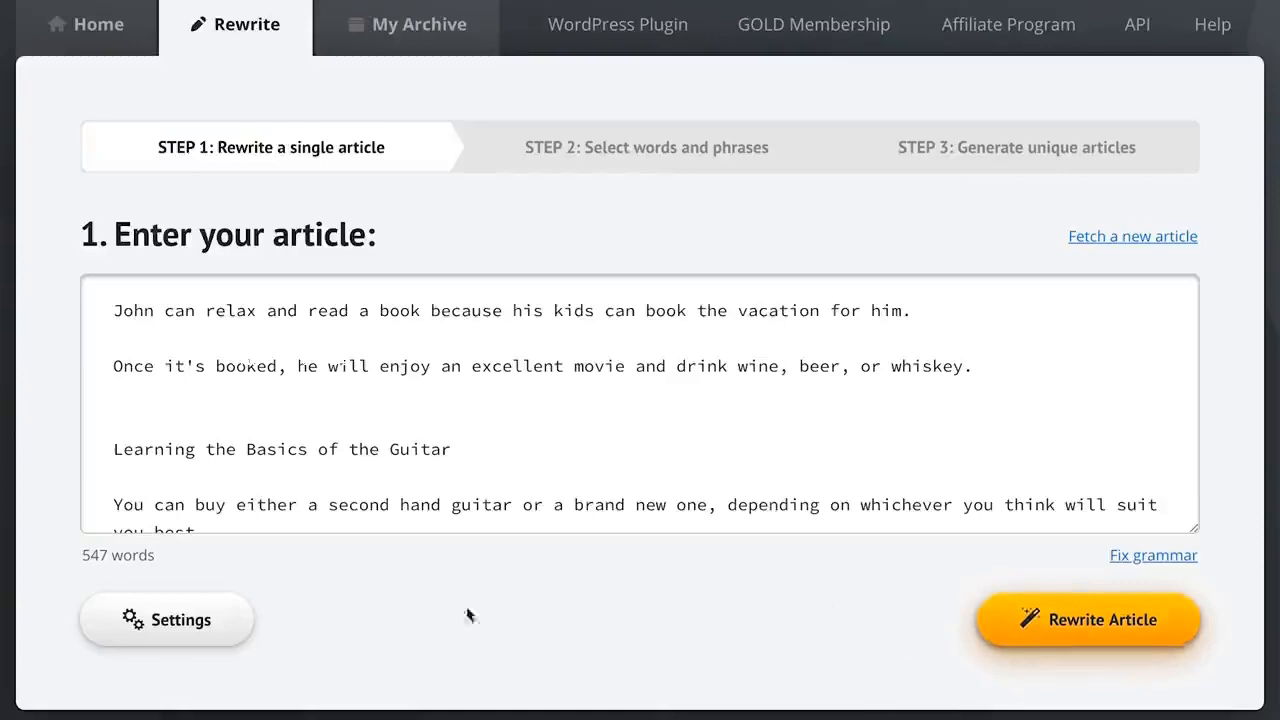
Step: Enable automatic structure changes for phrases and sentences, review that option's explanation and the word settings, and rewrite the article
left_click(161, 622)
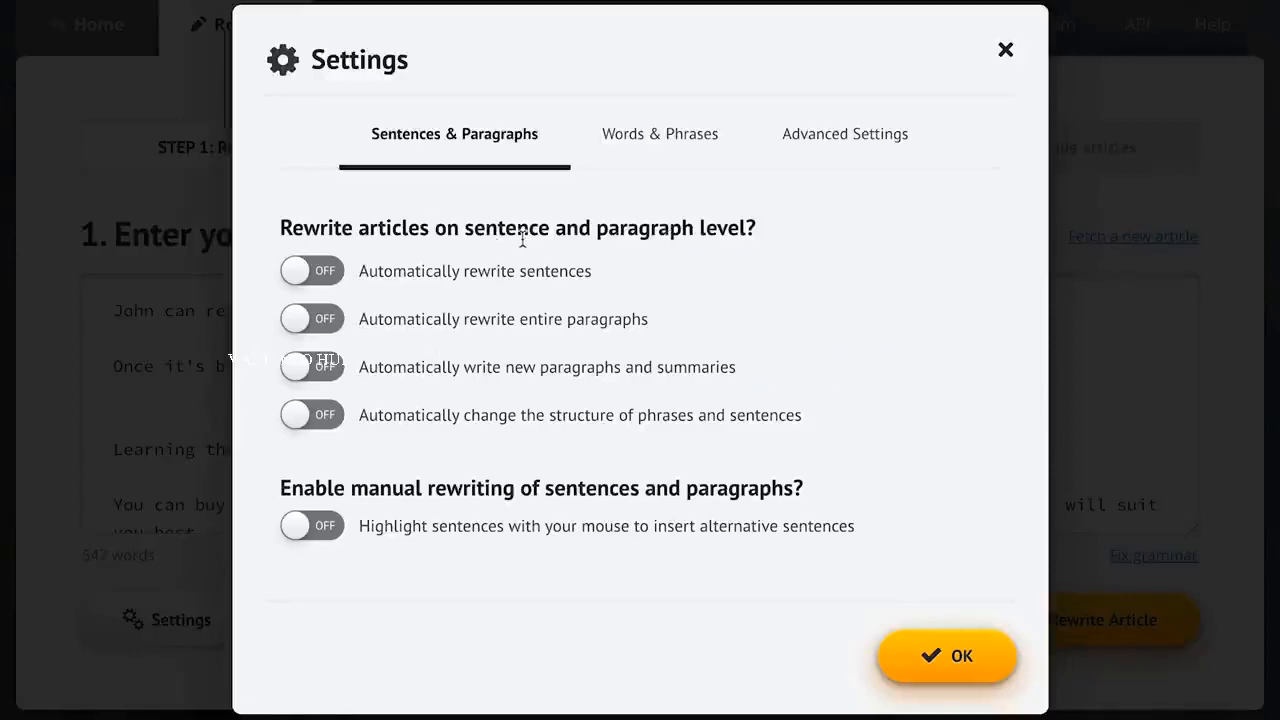
left_click(463, 423)
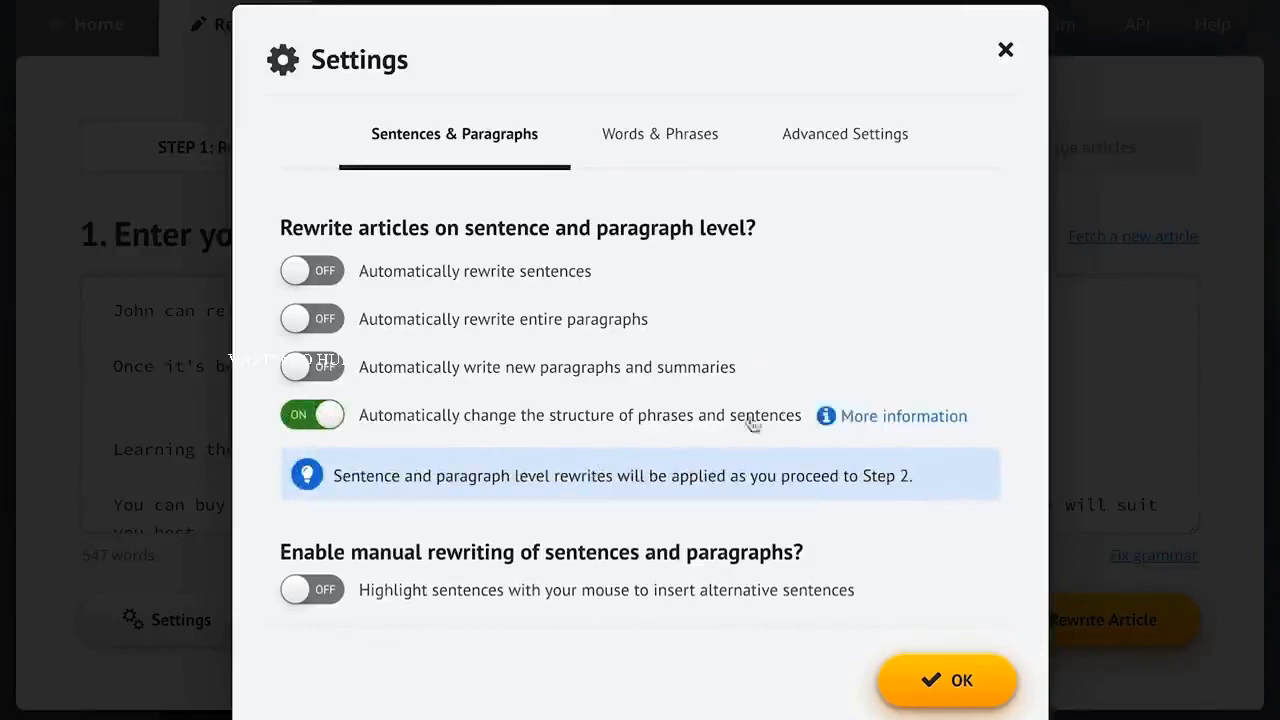
left_click(862, 416)
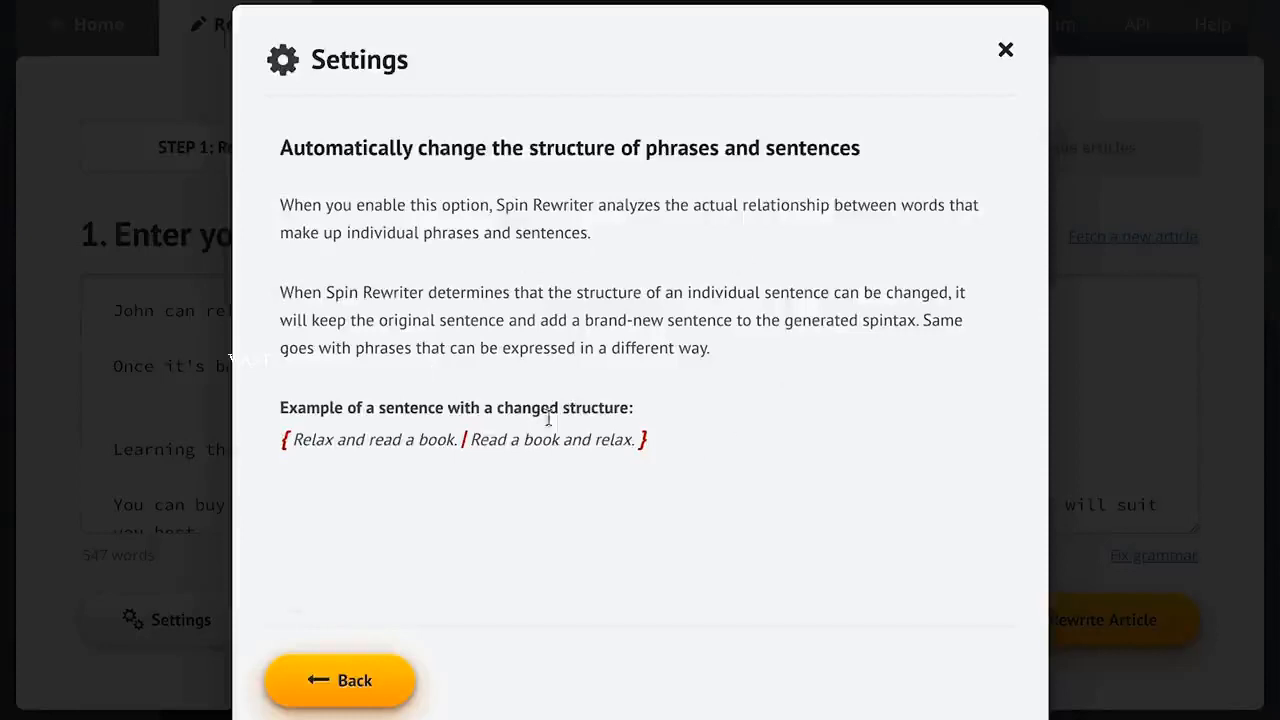
left_click(347, 680)
left_click(656, 140)
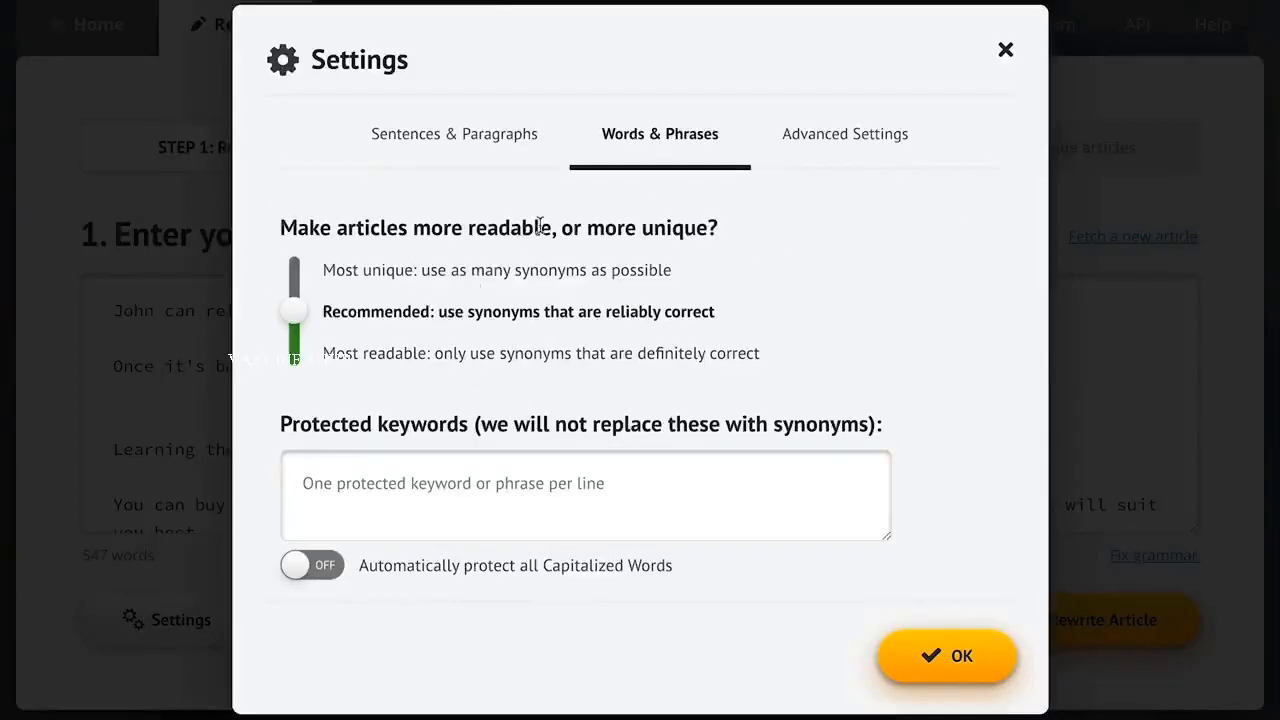
left_click(451, 134)
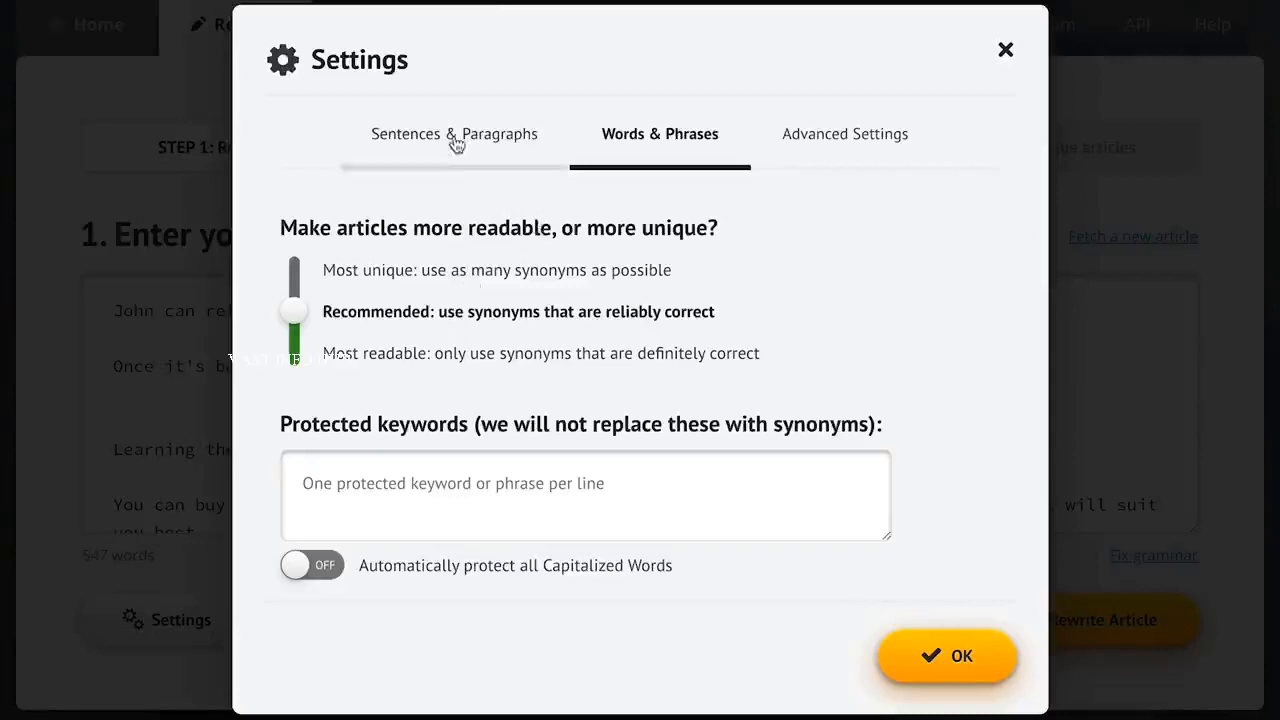
left_click(960, 680)
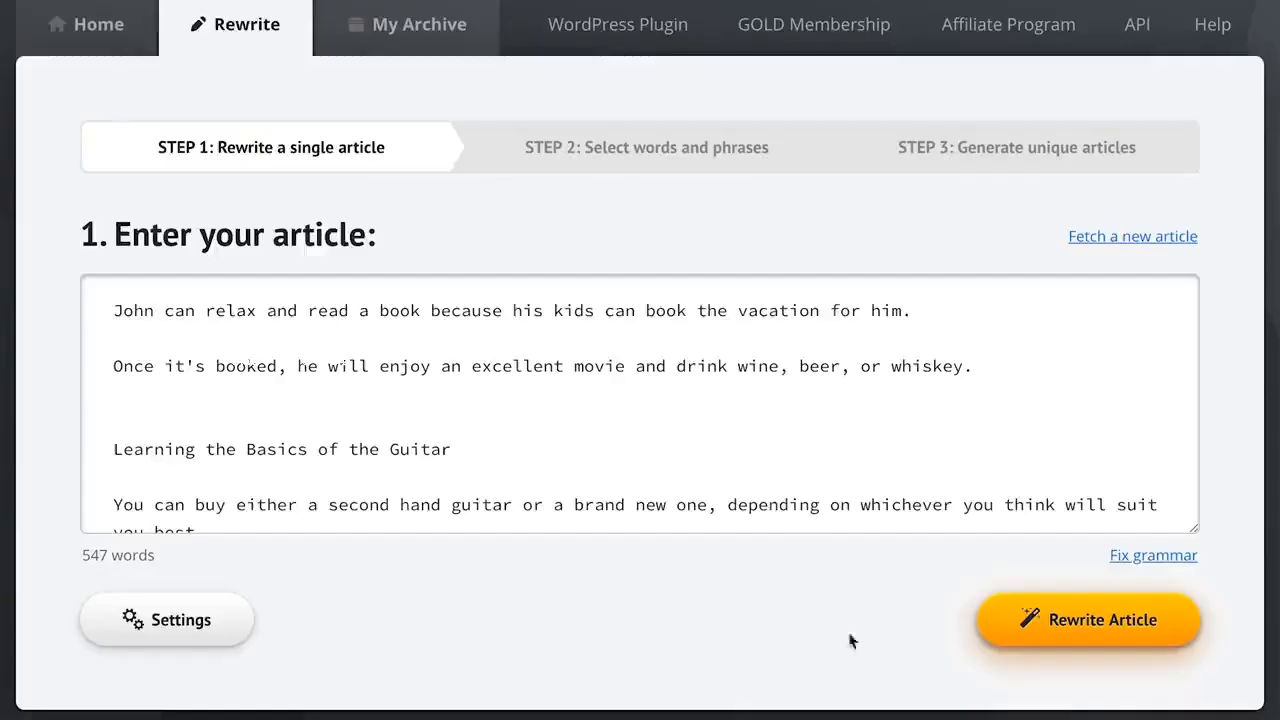
left_click(1093, 625)
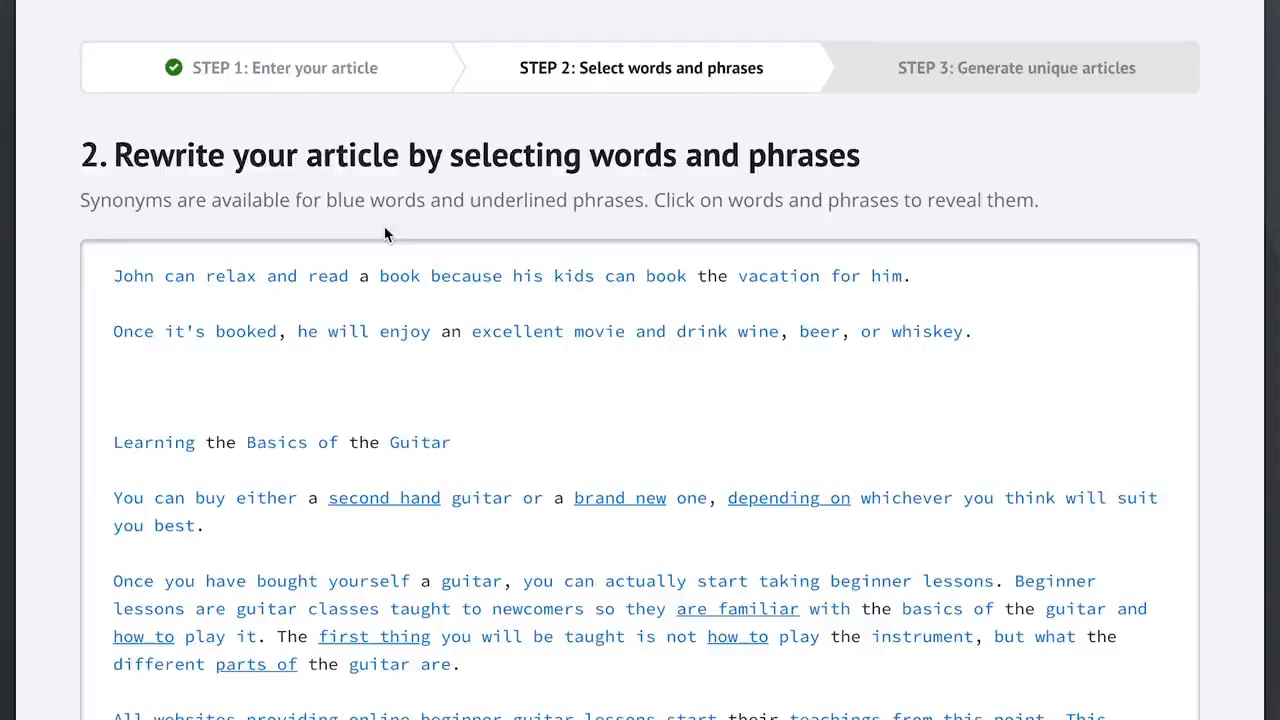
Step: In the first sentence, add the synonym "novel" to the noun "book" and "make a reservation for" to the verb "book"
left_click(398, 277)
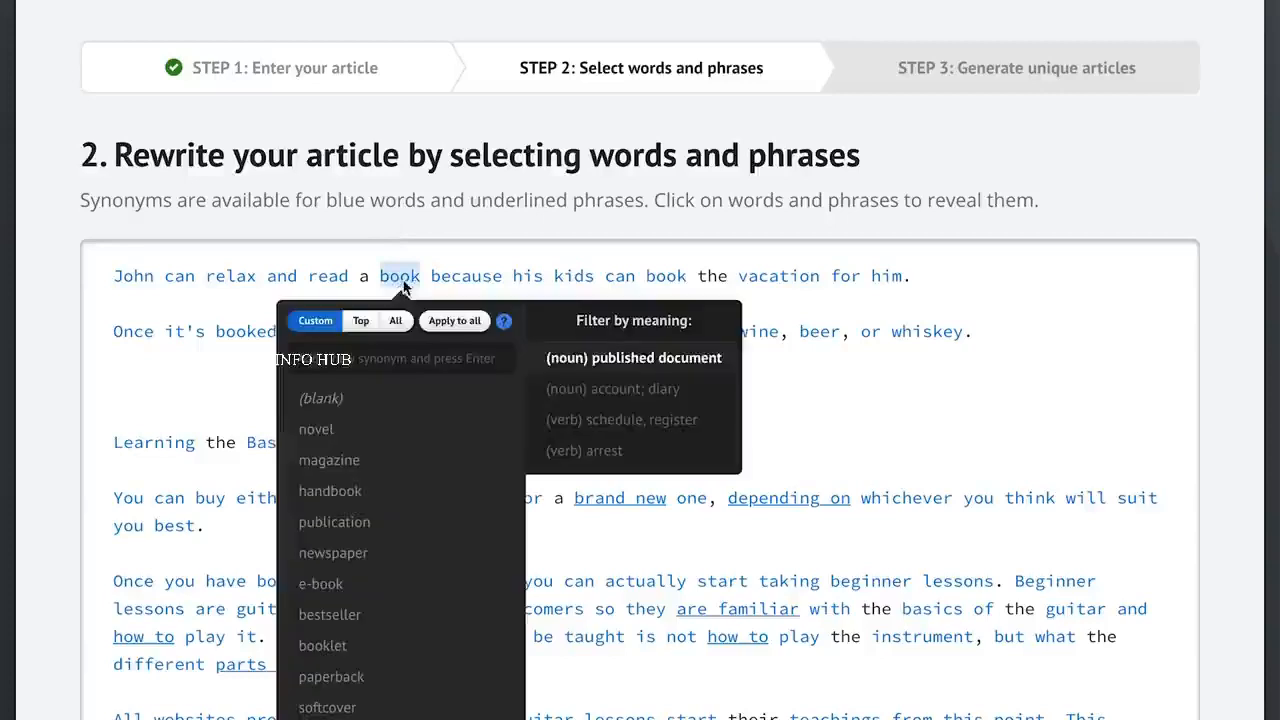
left_click(366, 431)
left_click(231, 392)
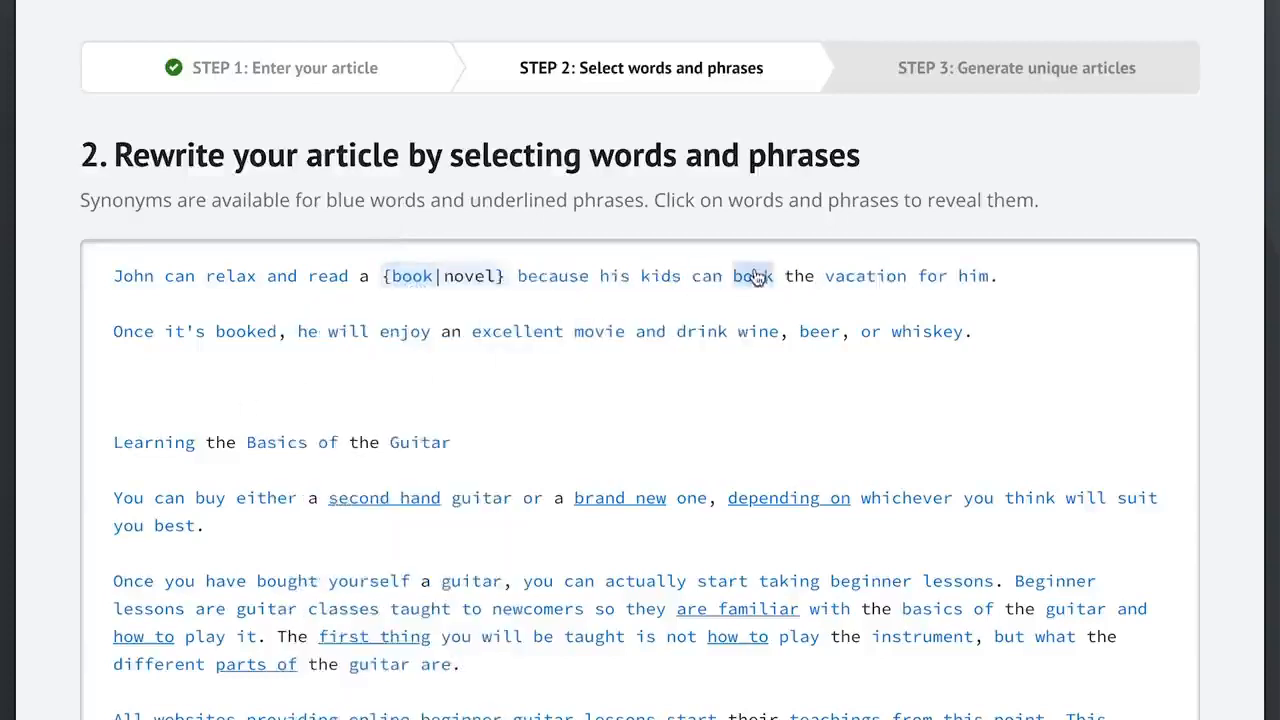
left_click(752, 277)
left_click(709, 434)
left_click(552, 394)
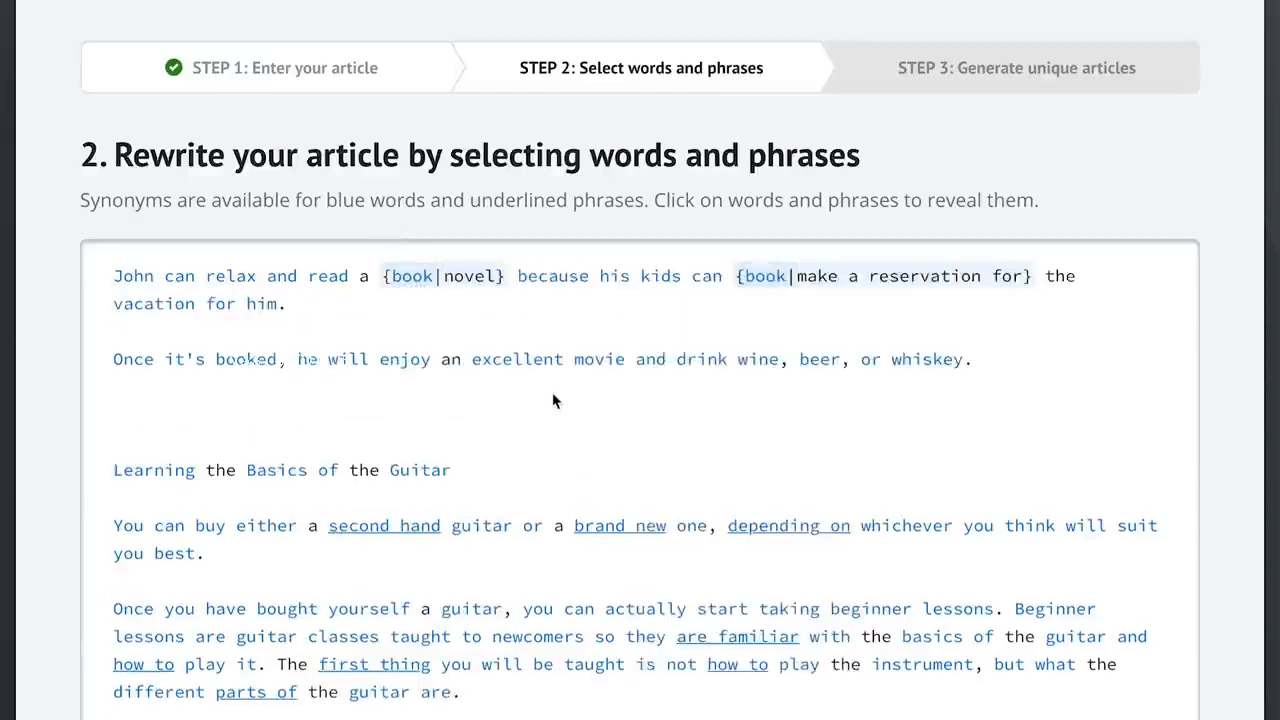
Step: Add the synonym "is able to" to the first "can" and "are able to" to the "can" after "kids"
left_click(180, 278)
left_click(171, 432)
left_click(614, 430)
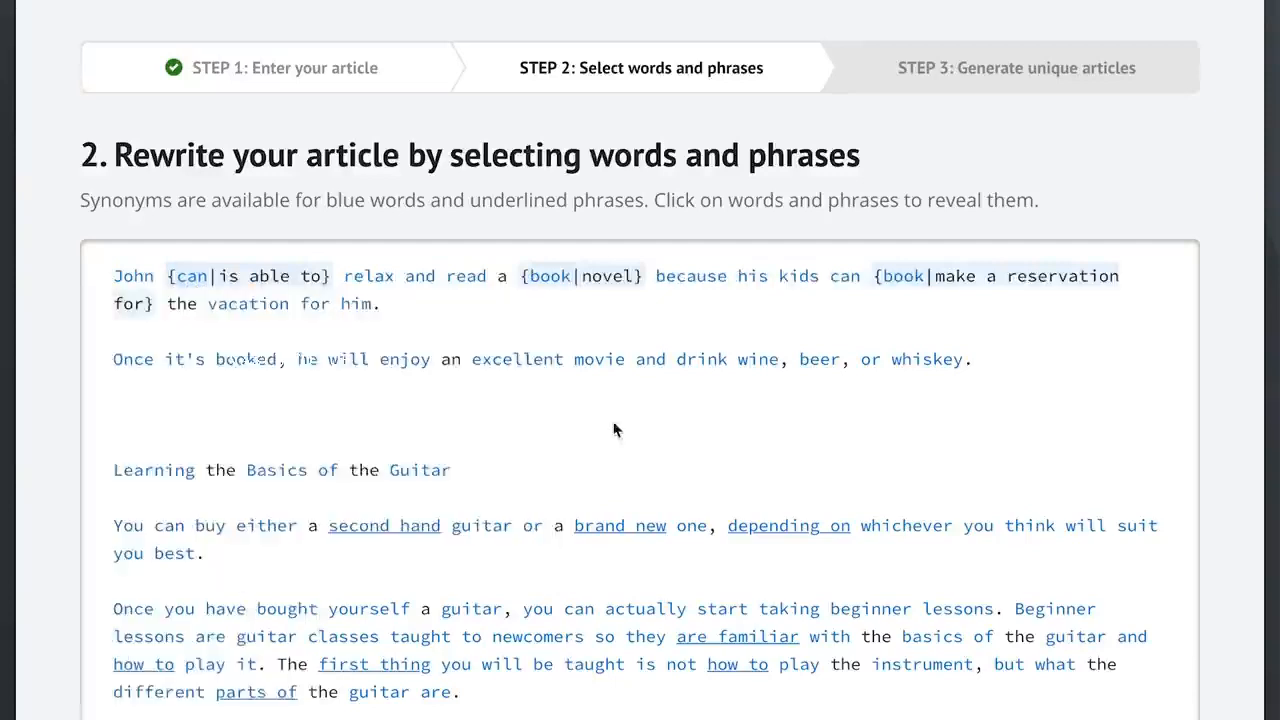
left_click(844, 280)
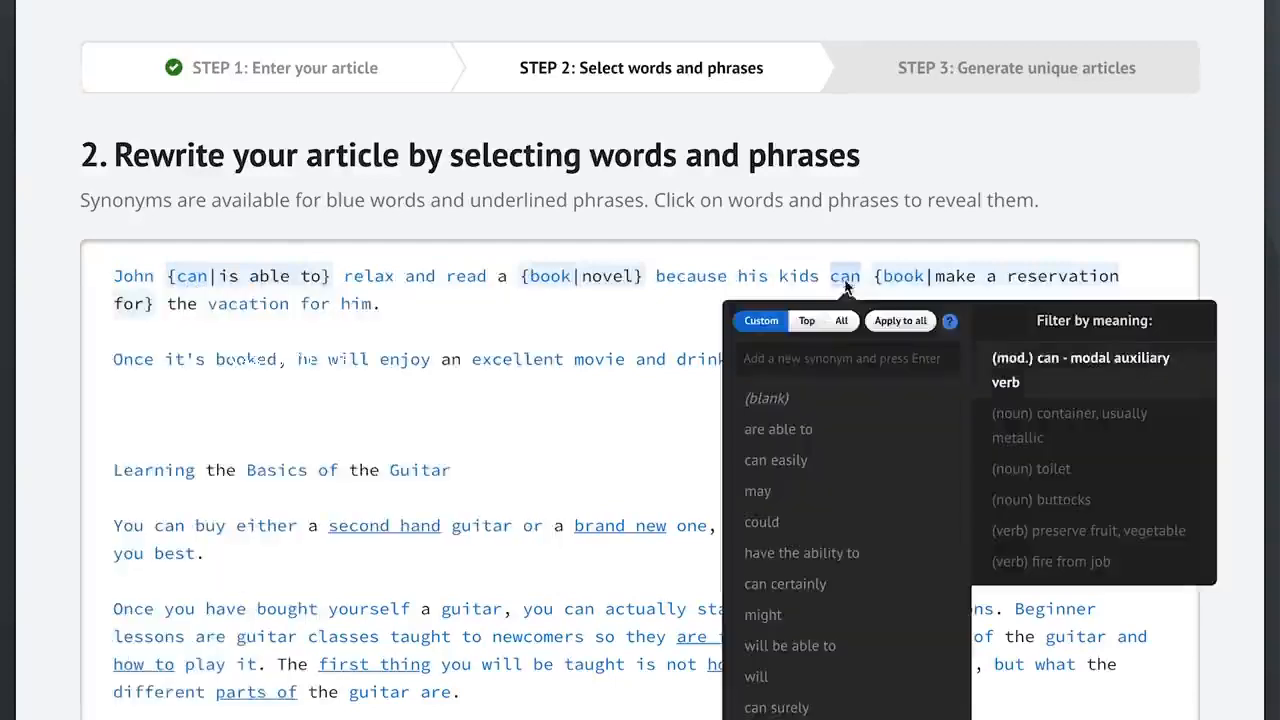
left_click(785, 429)
left_click(614, 441)
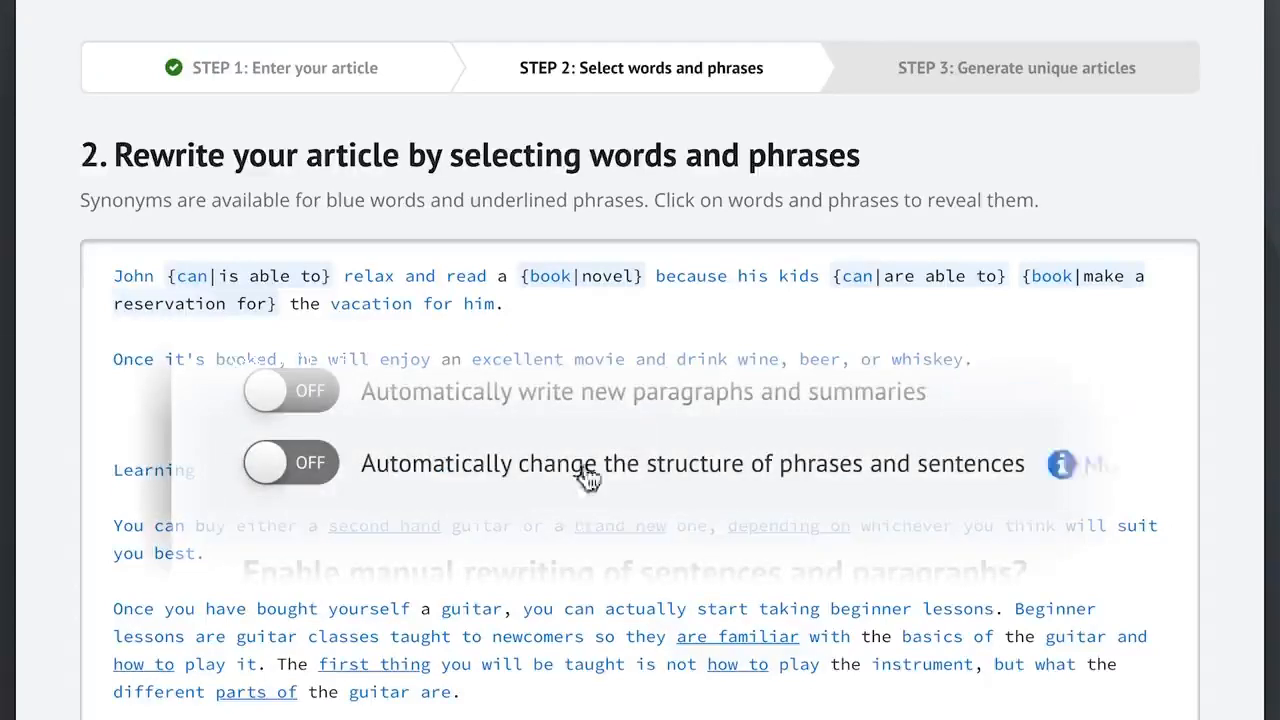
Step: Switch on the option to automatically change the structure of phrases and sentences
left_click(518, 478)
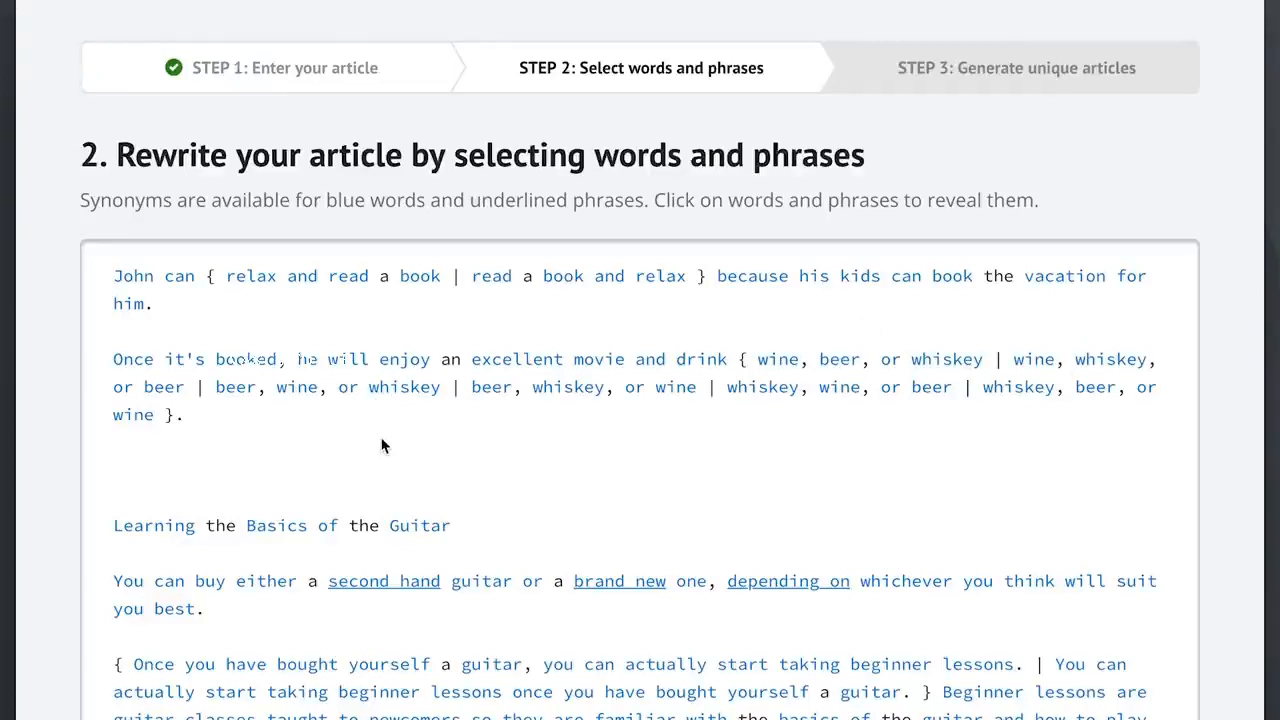
Step: Give "wine" the synonyms red wine, white wine, a glass of wine and sparkling wine, and apply them to all instances of the word
left_click(779, 362)
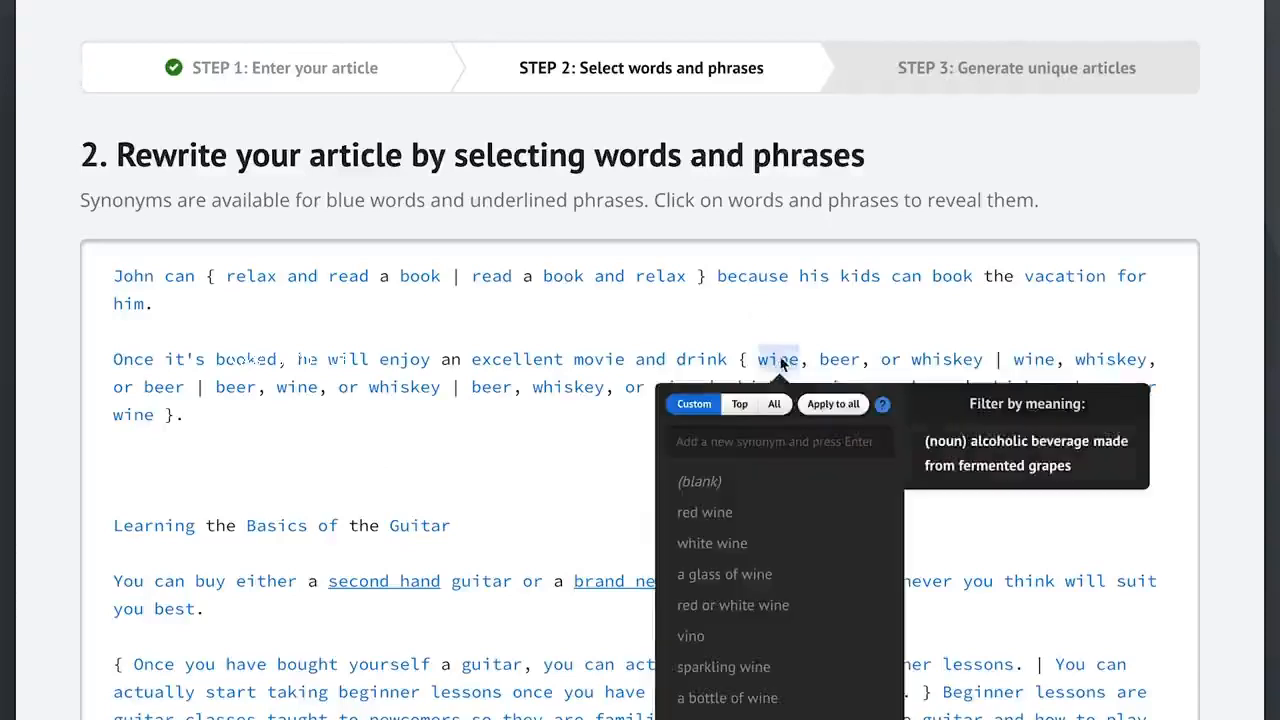
left_click(775, 405)
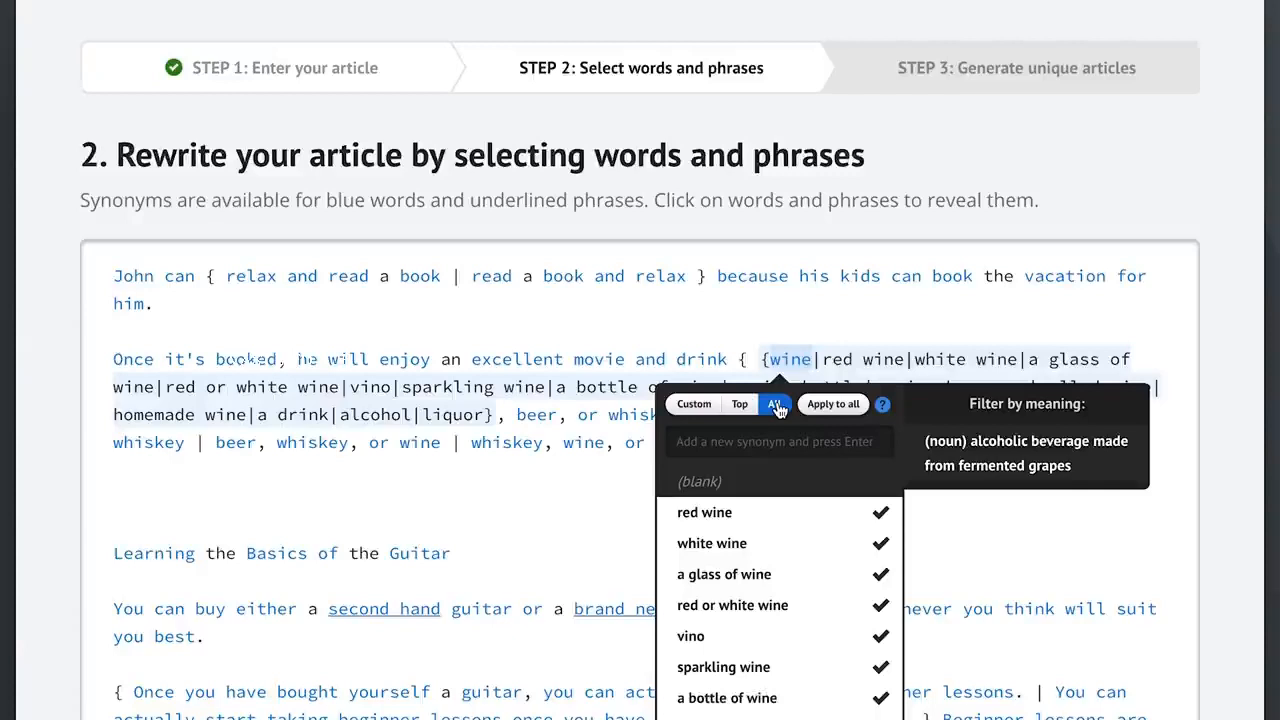
left_click(740, 405)
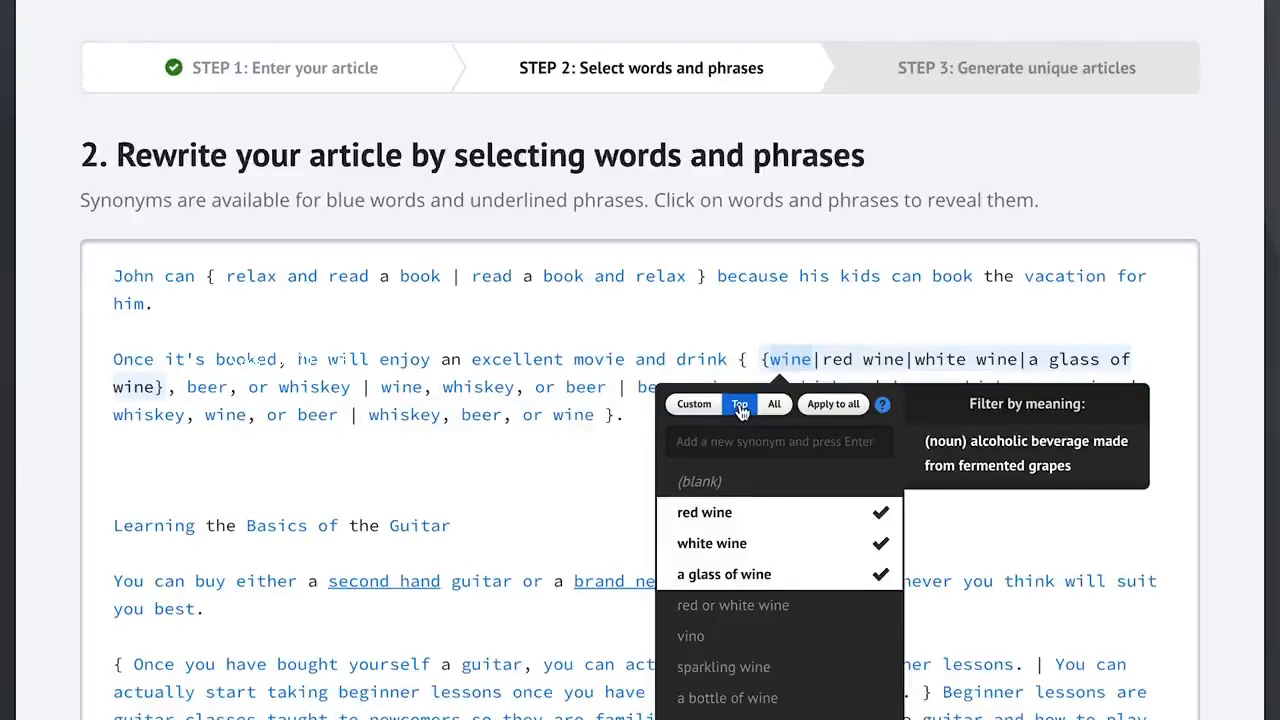
left_click(766, 670)
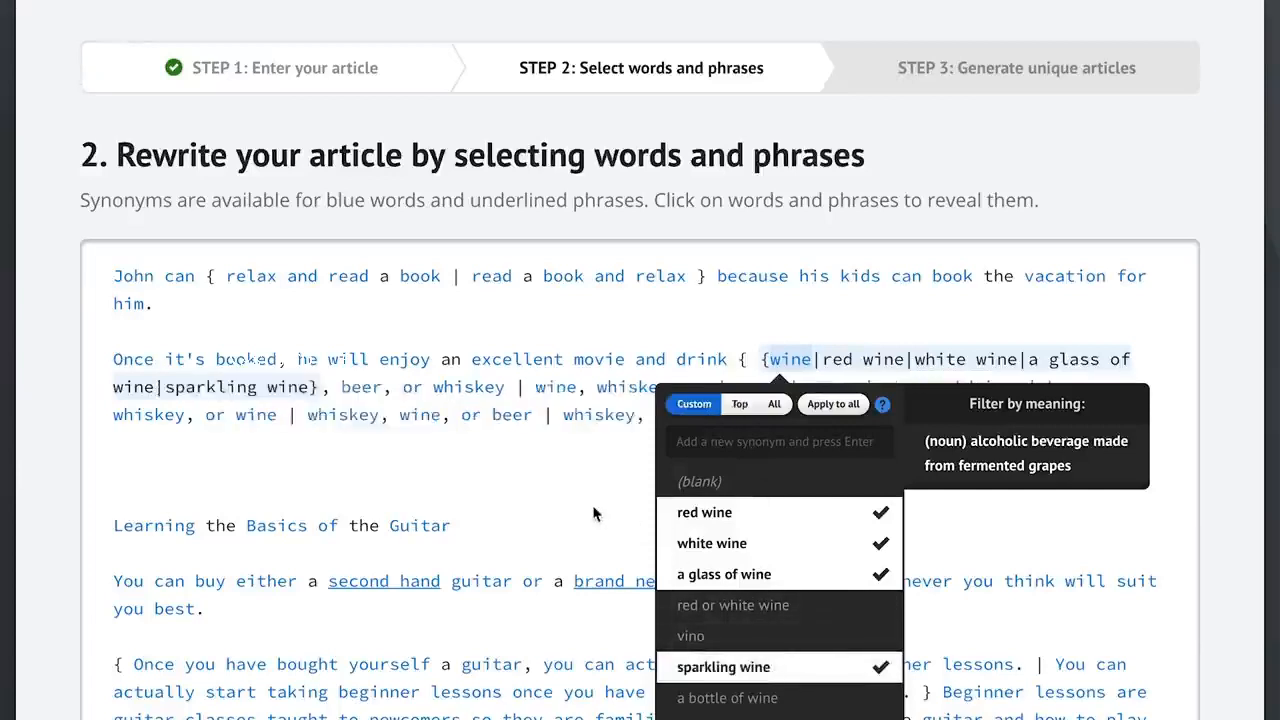
left_click(831, 406)
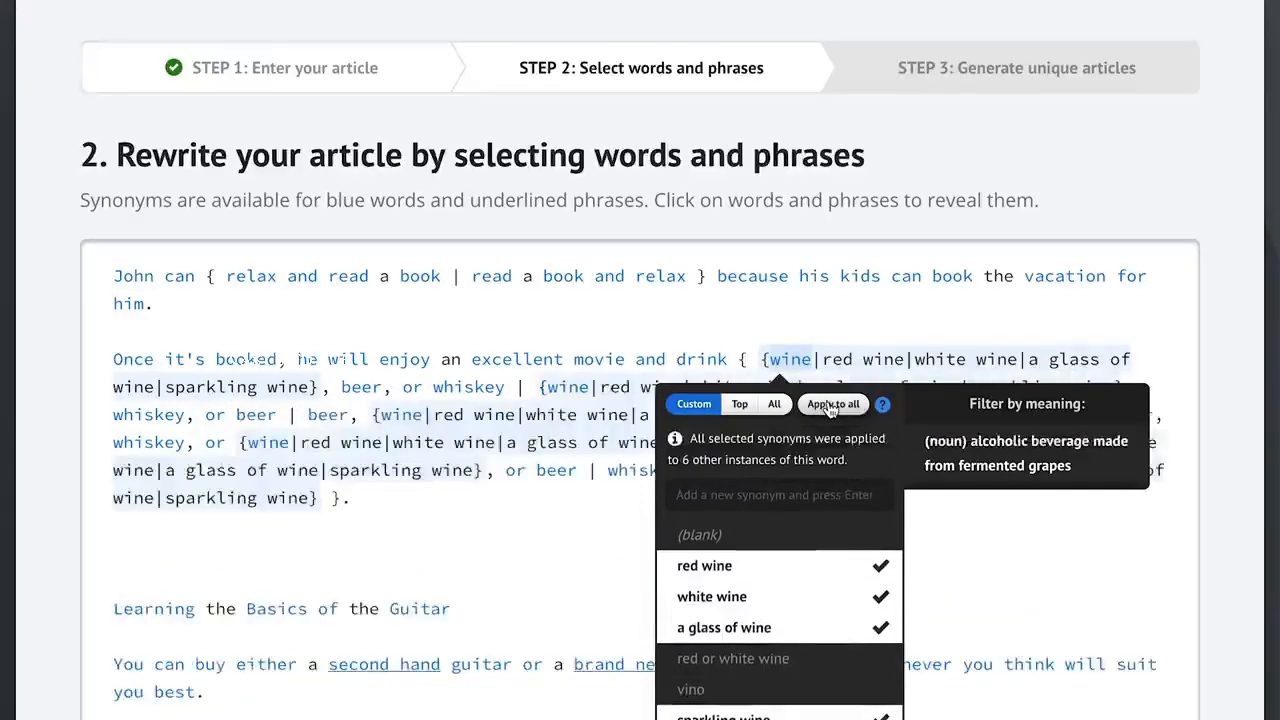
left_click(560, 540)
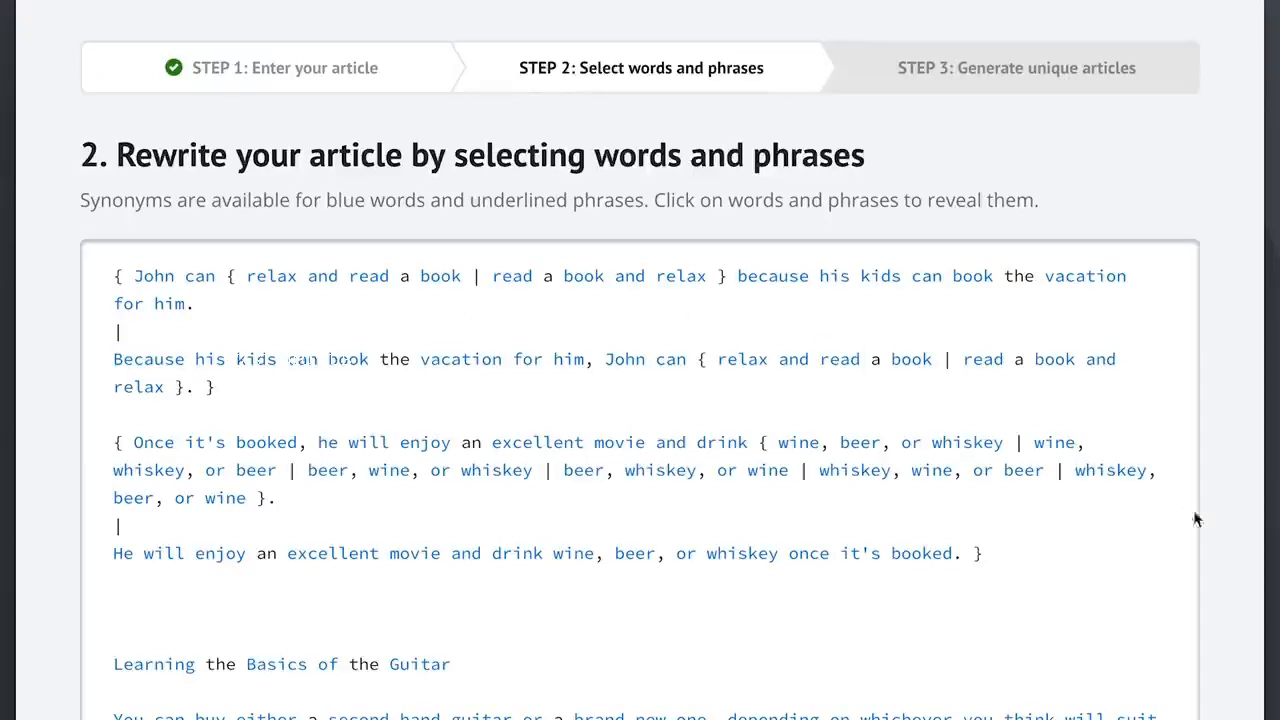
Step: In the rewriting settings, try the Most unique and Most readable levels, return to Recommended, and add "Big Burgers" as a protected keyword
scroll(1150, 600, "down", 15)
scroll(1103, 610, "down", 3)
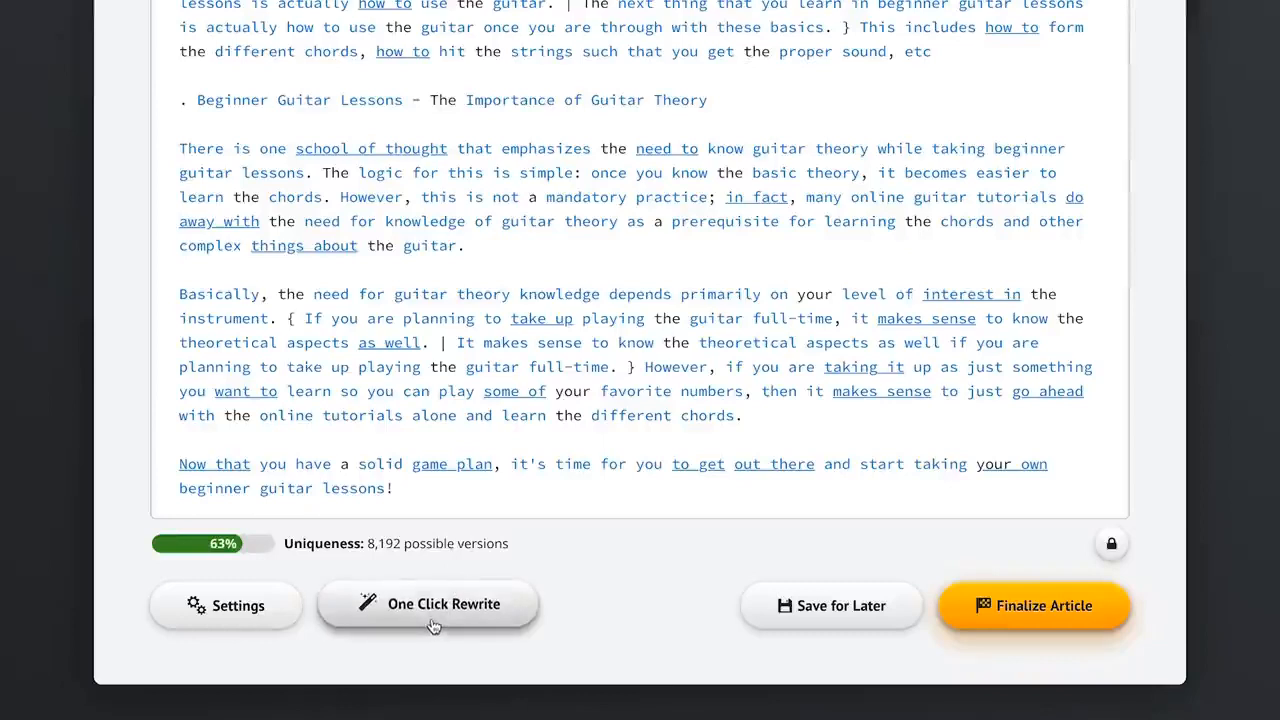
left_click(250, 615)
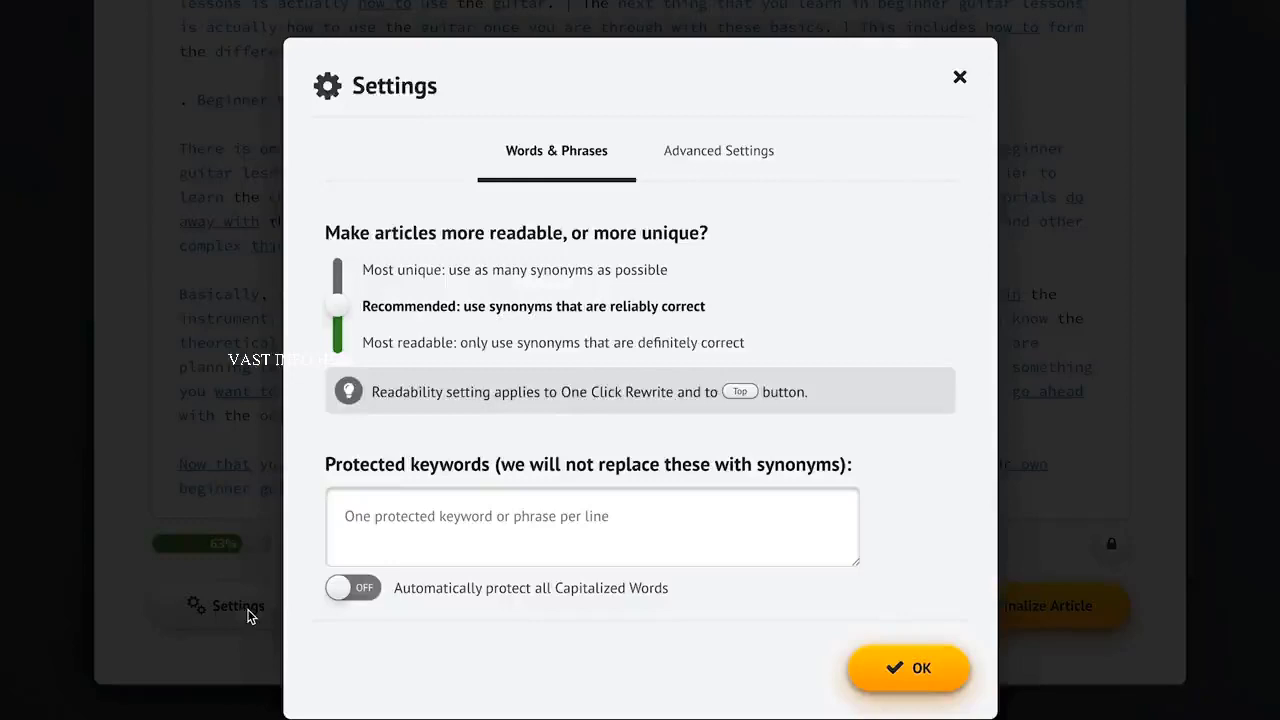
left_click(398, 272)
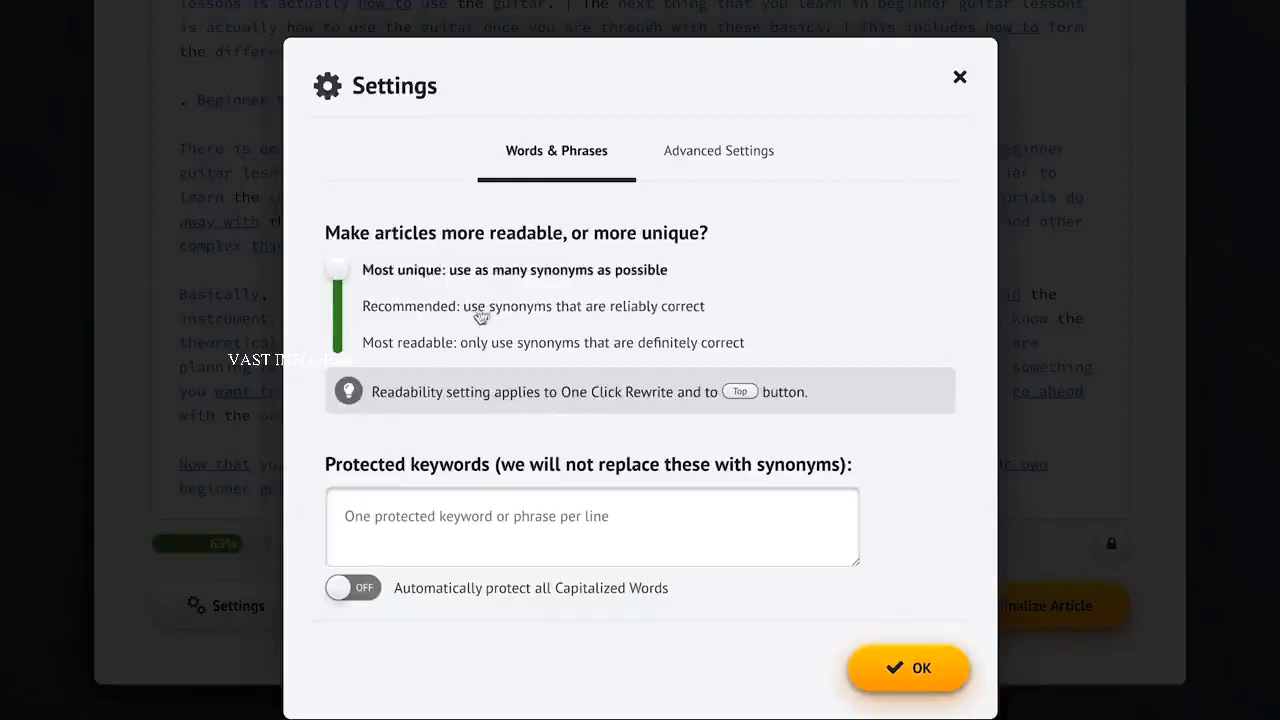
left_click(411, 346)
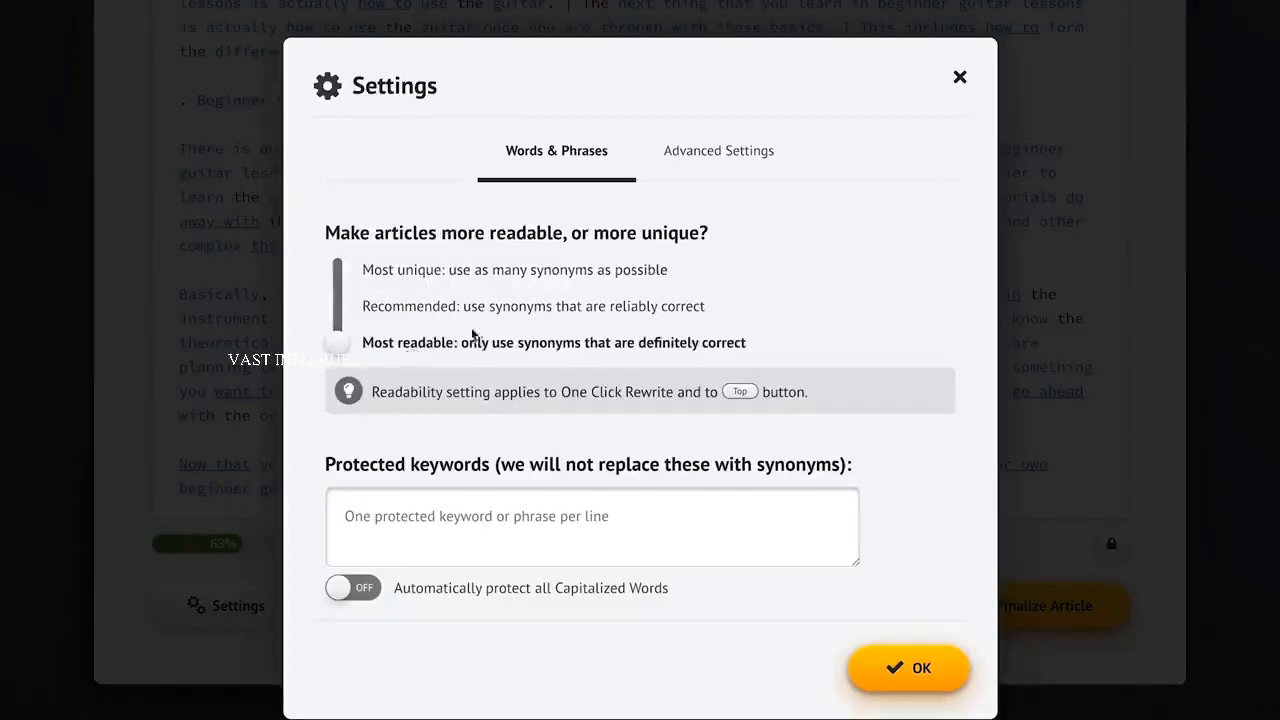
left_click(508, 314)
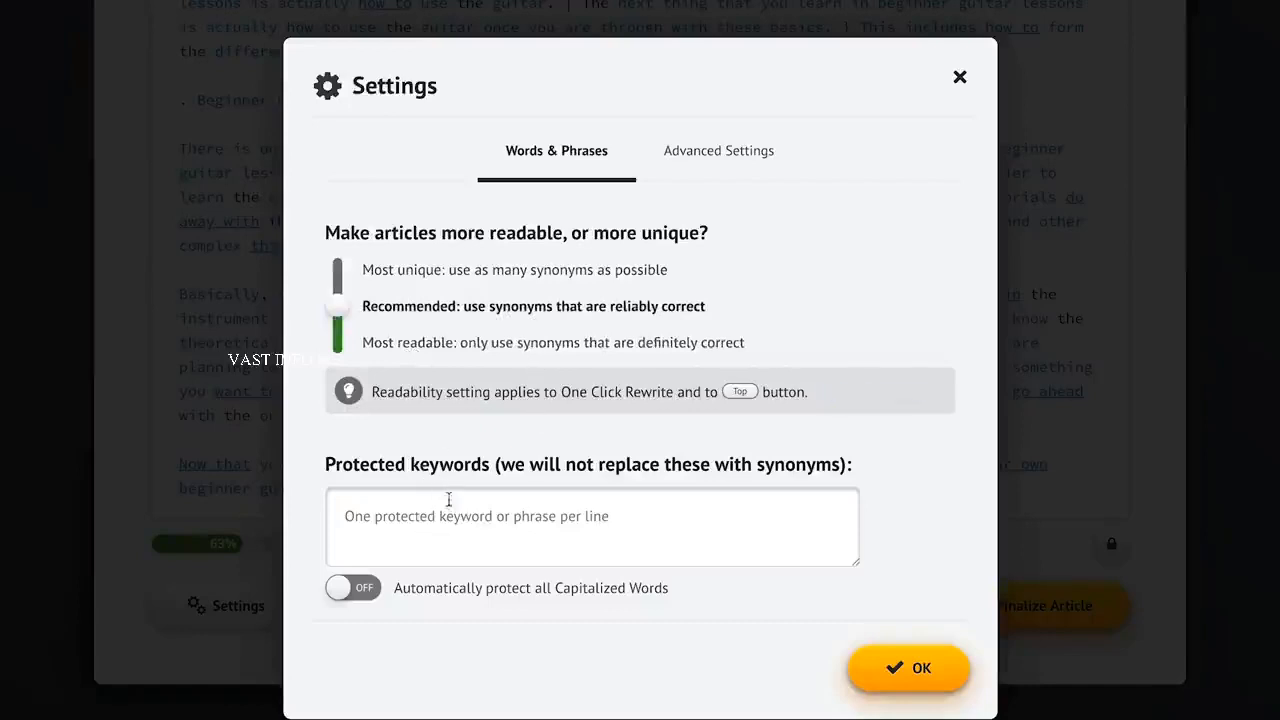
left_click(389, 520)
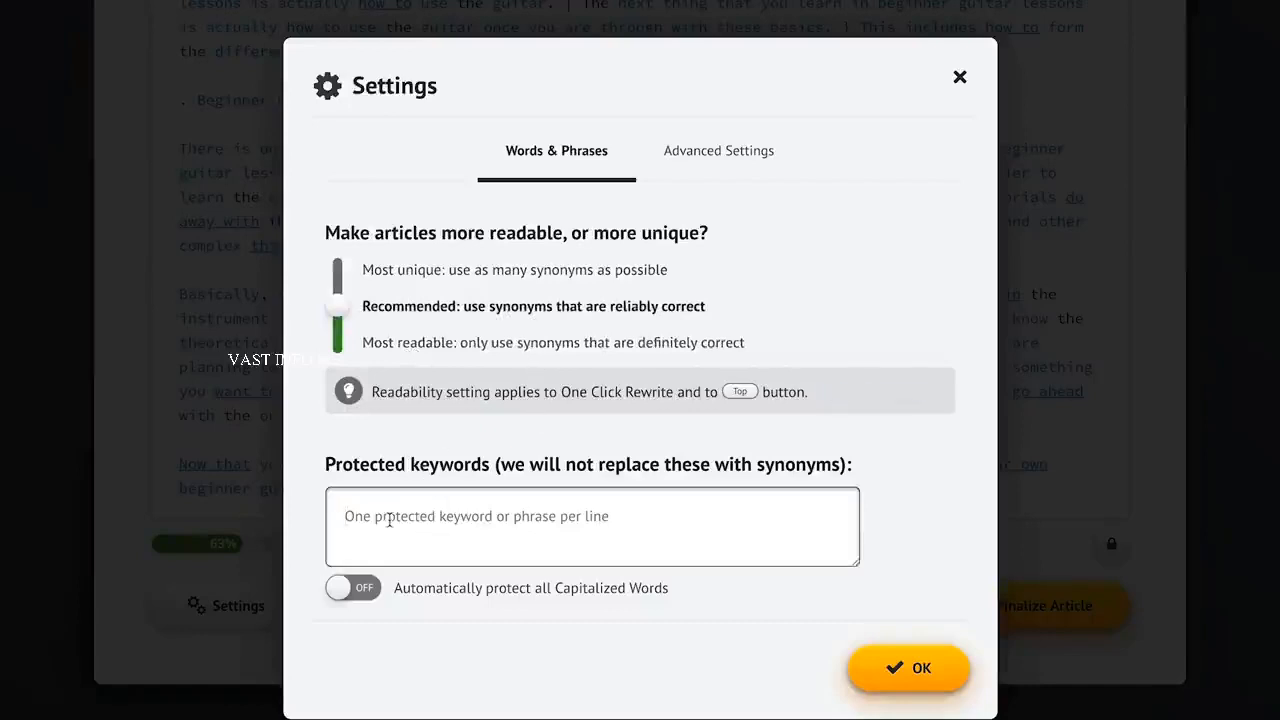
type("Big Burgers")
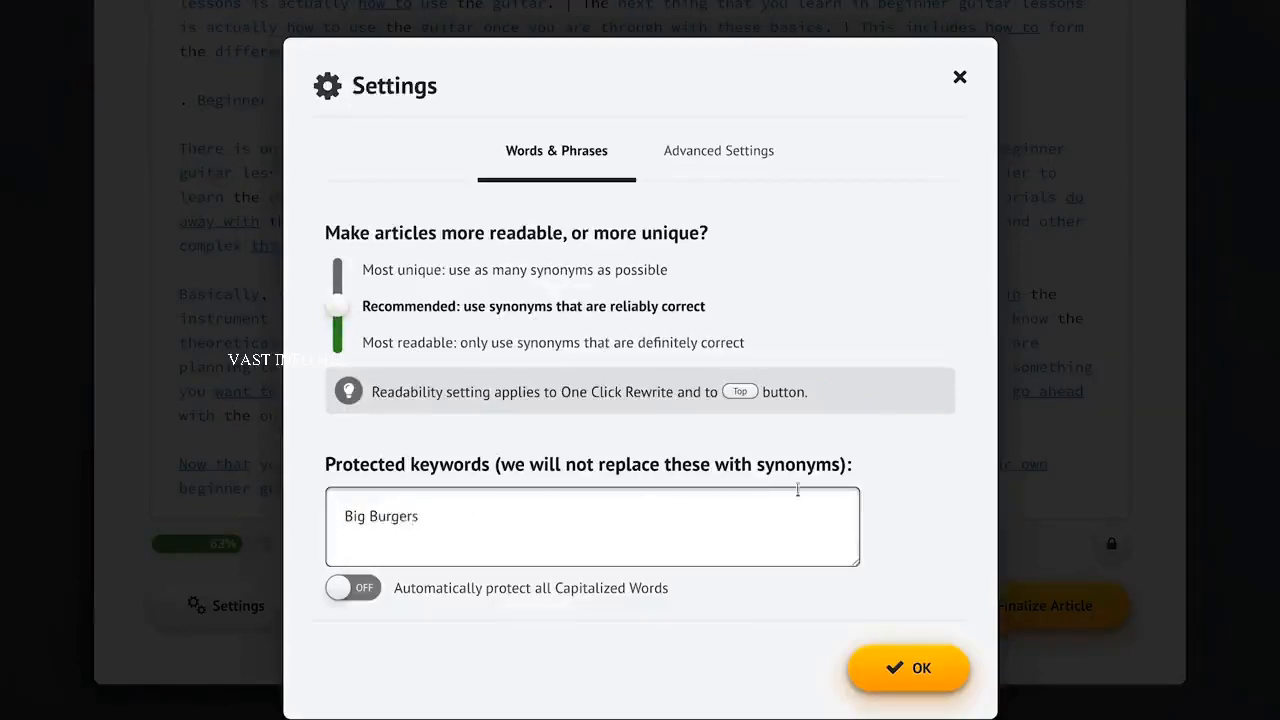
Step: Switch on automatic protection of all capitalized words and save the rewriting settings
left_click(908, 500)
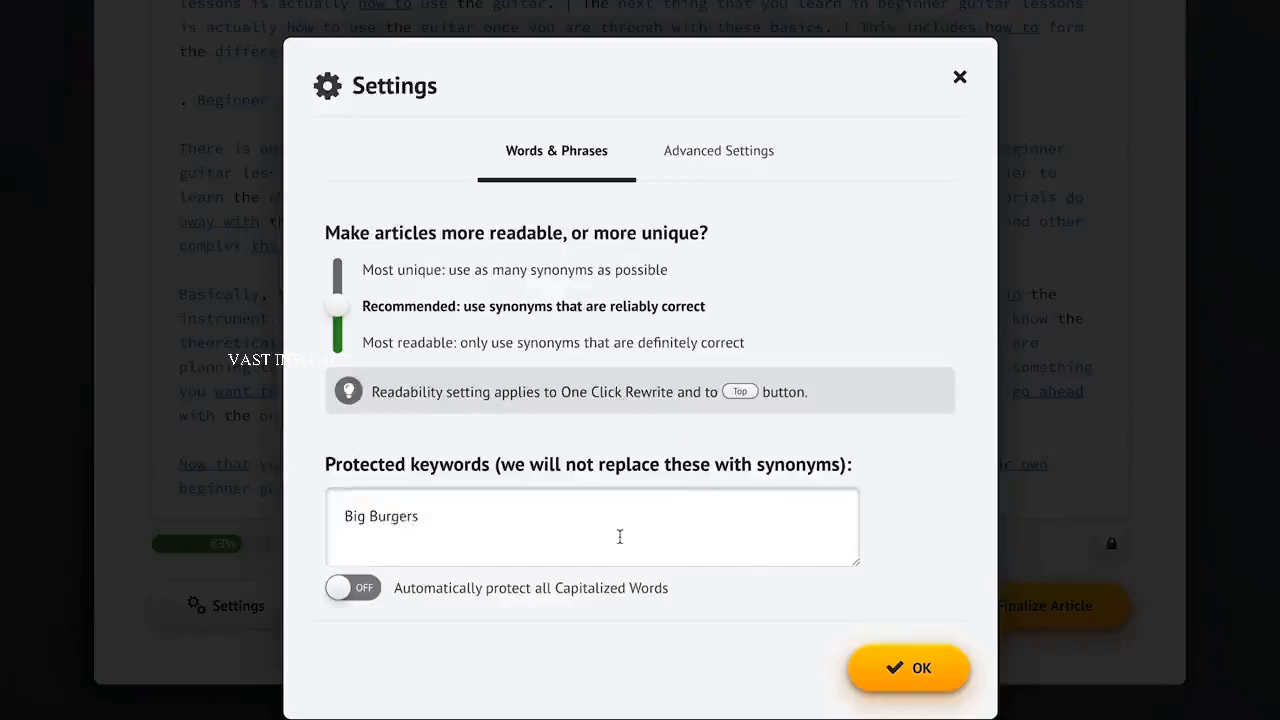
left_click(350, 596)
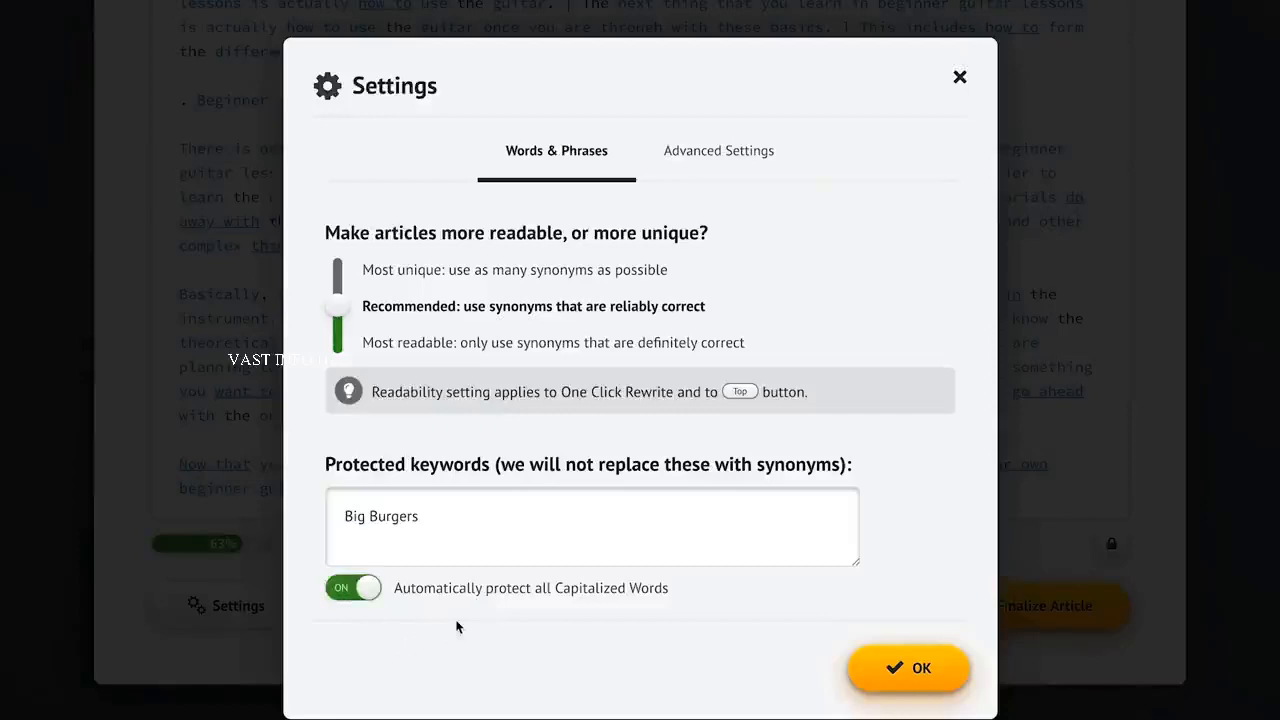
left_click(905, 667)
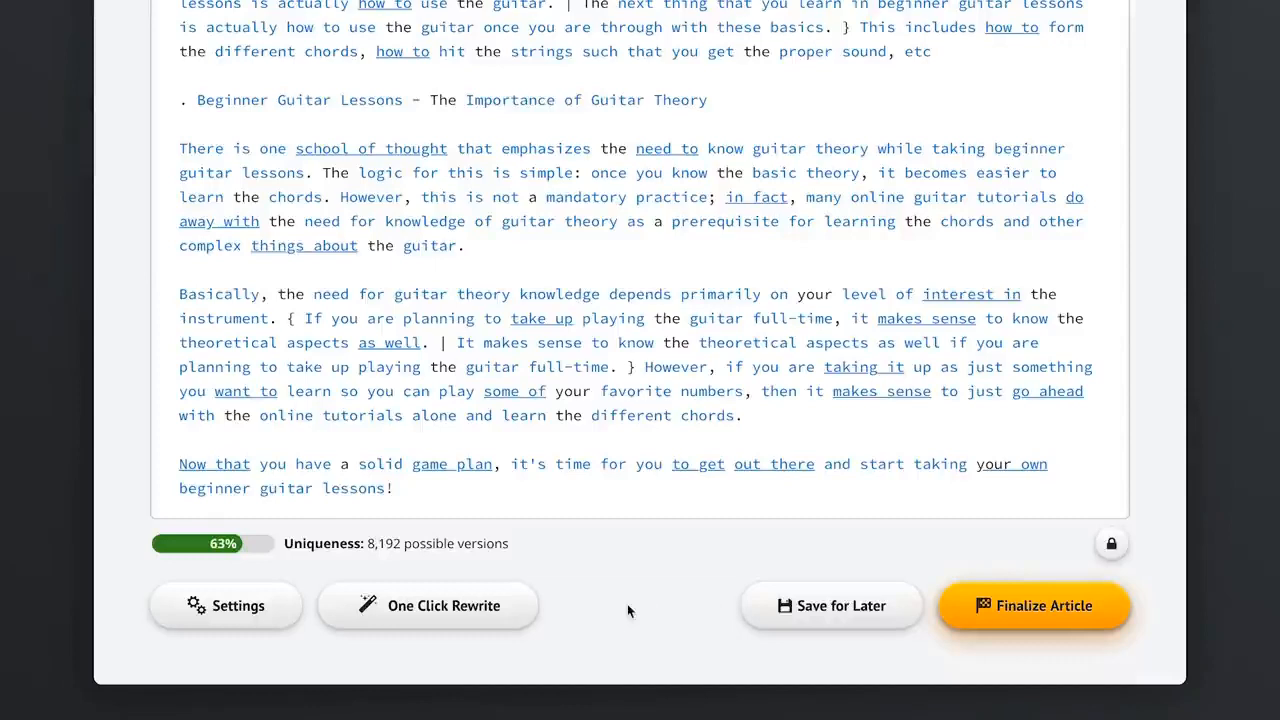
Step: Add synonyms throughout the guitar article with One Click Rewrite and finalize the article
left_click(436, 622)
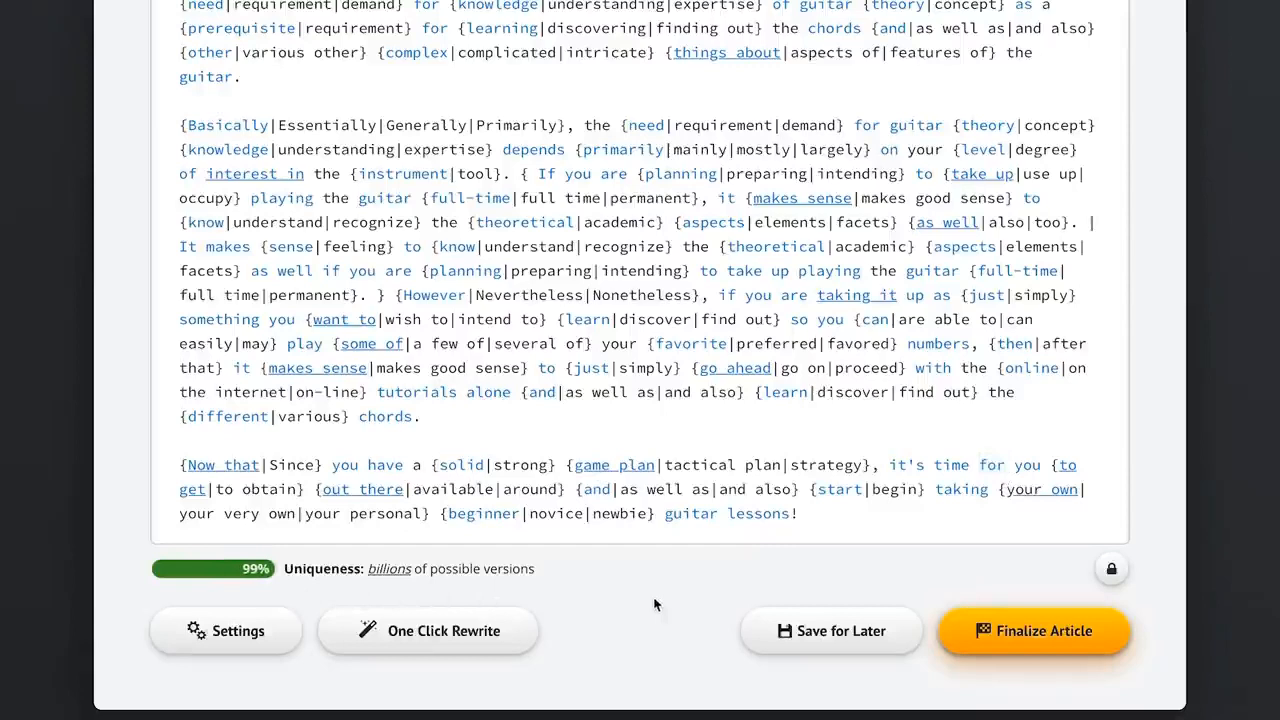
left_click(1036, 643)
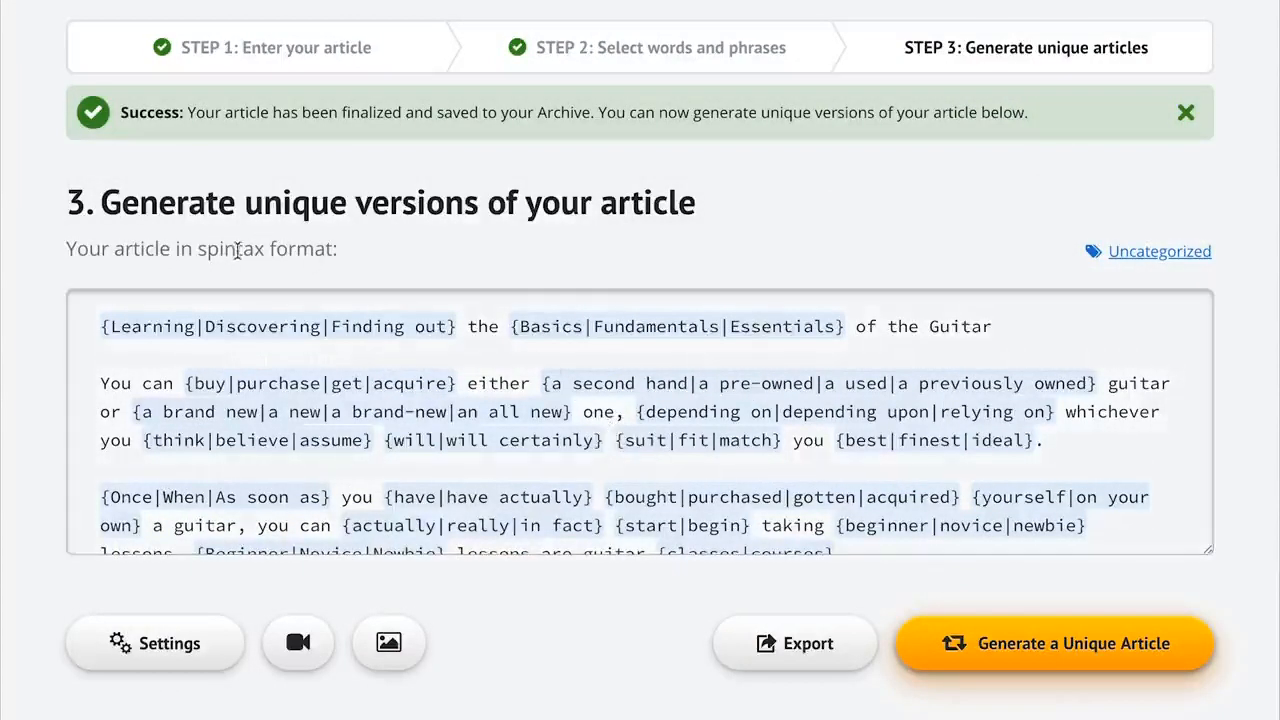
double_click(237, 249)
left_click(404, 251)
Step: Fetch relevant YouTube videos for the article with the search term "guitar lessons"
scroll(530, 684, "down", 2)
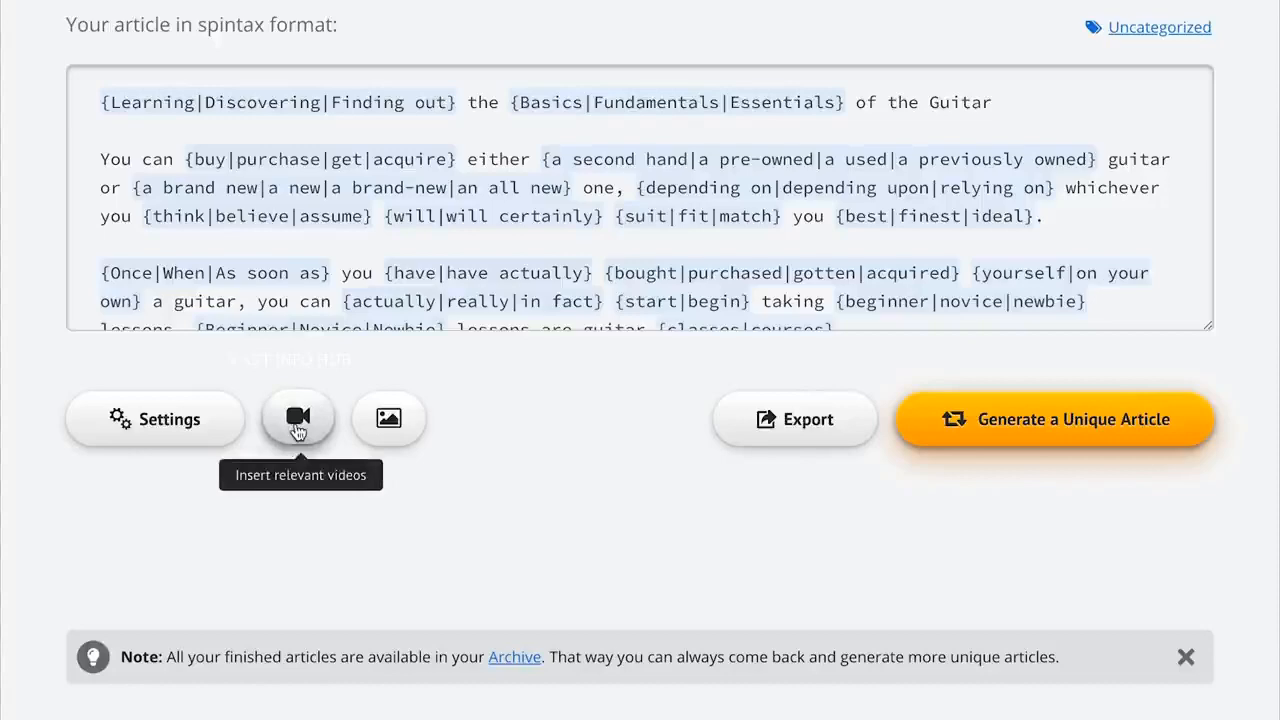
left_click(298, 420)
type("guitar lessons")
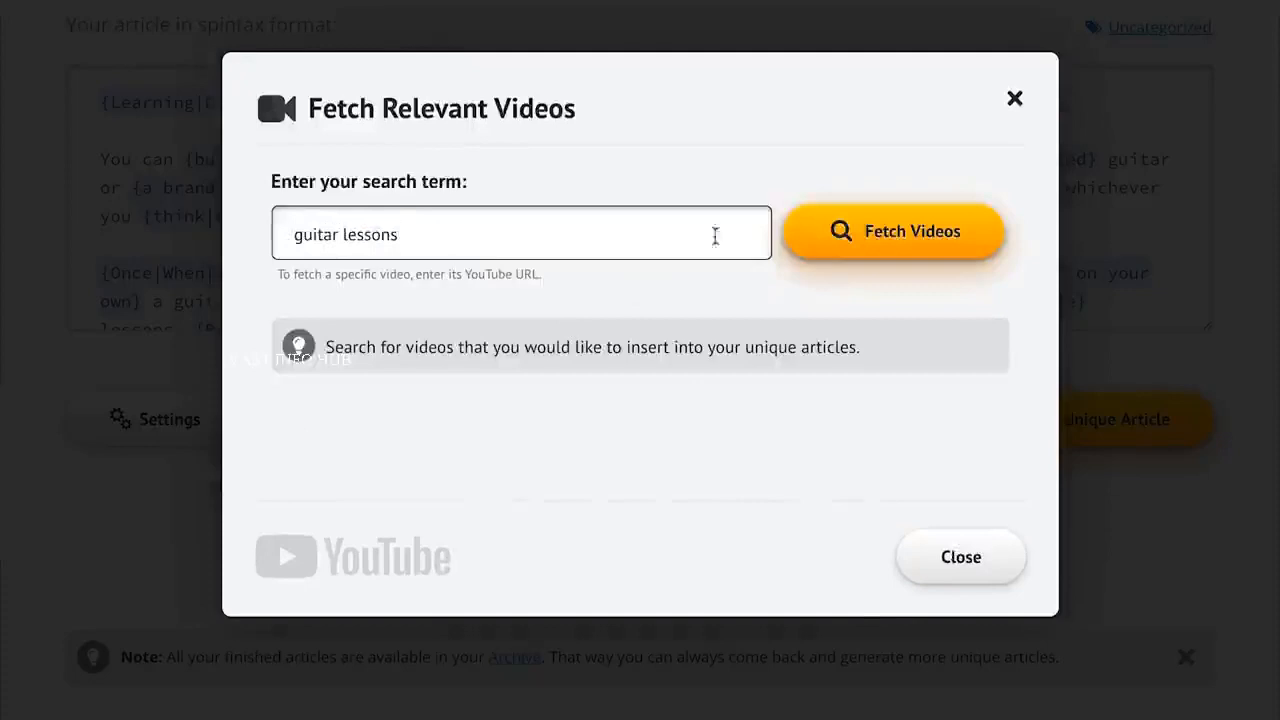
left_click(877, 251)
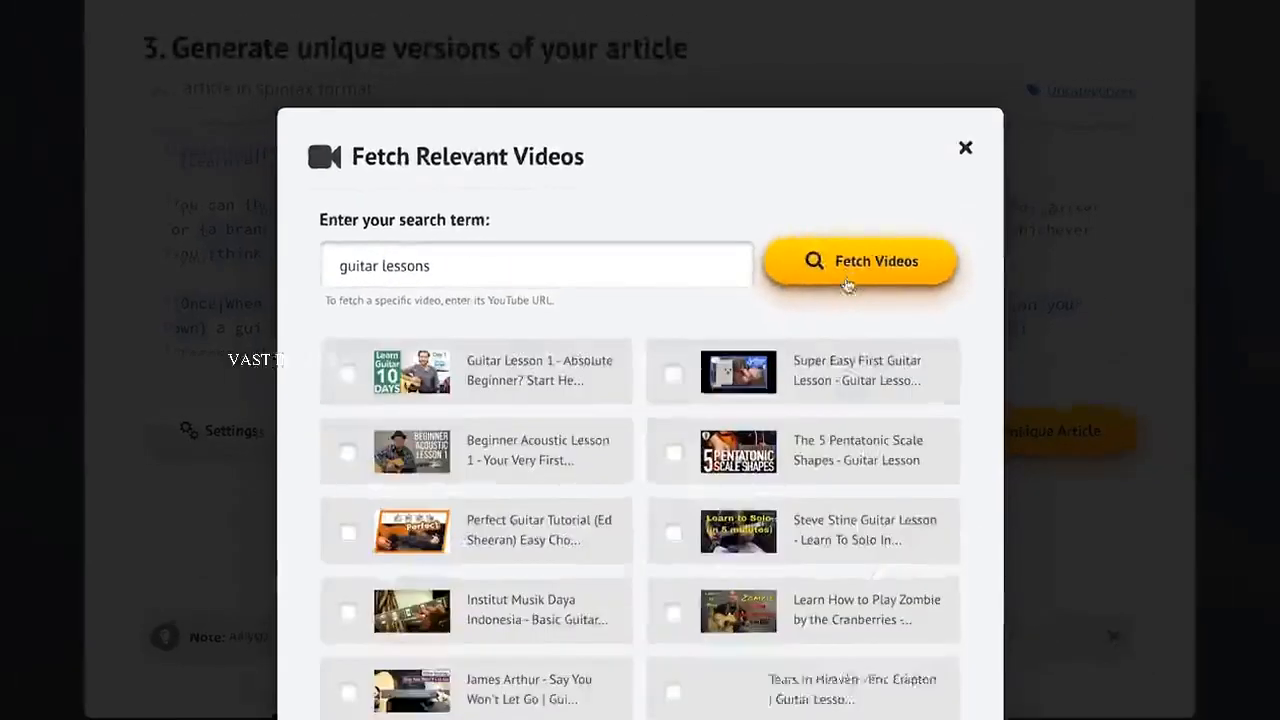
Step: Select the videos Guitar Lesson 1 - Absolute Beginner, Beginner Acoustic Lesson 1, Learn How to Play Zombie and Tears in Heaven
scroll(847, 286, "down", 2)
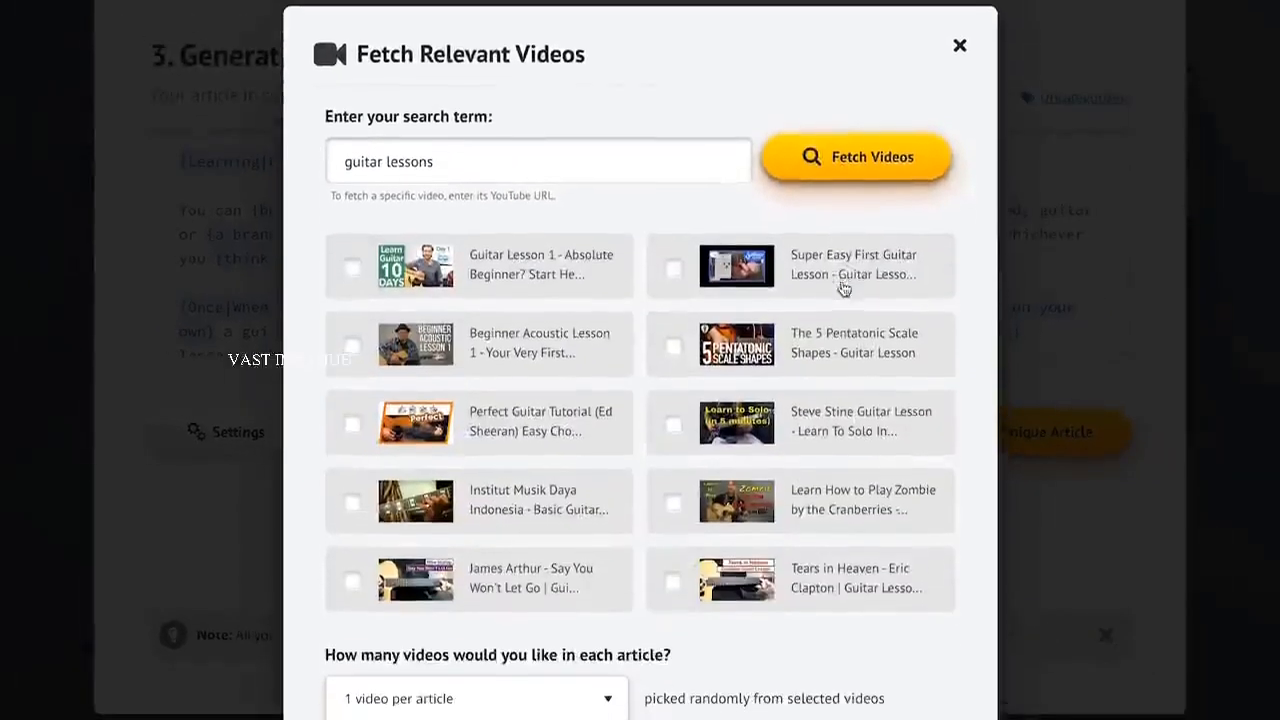
left_click(559, 285)
left_click(576, 345)
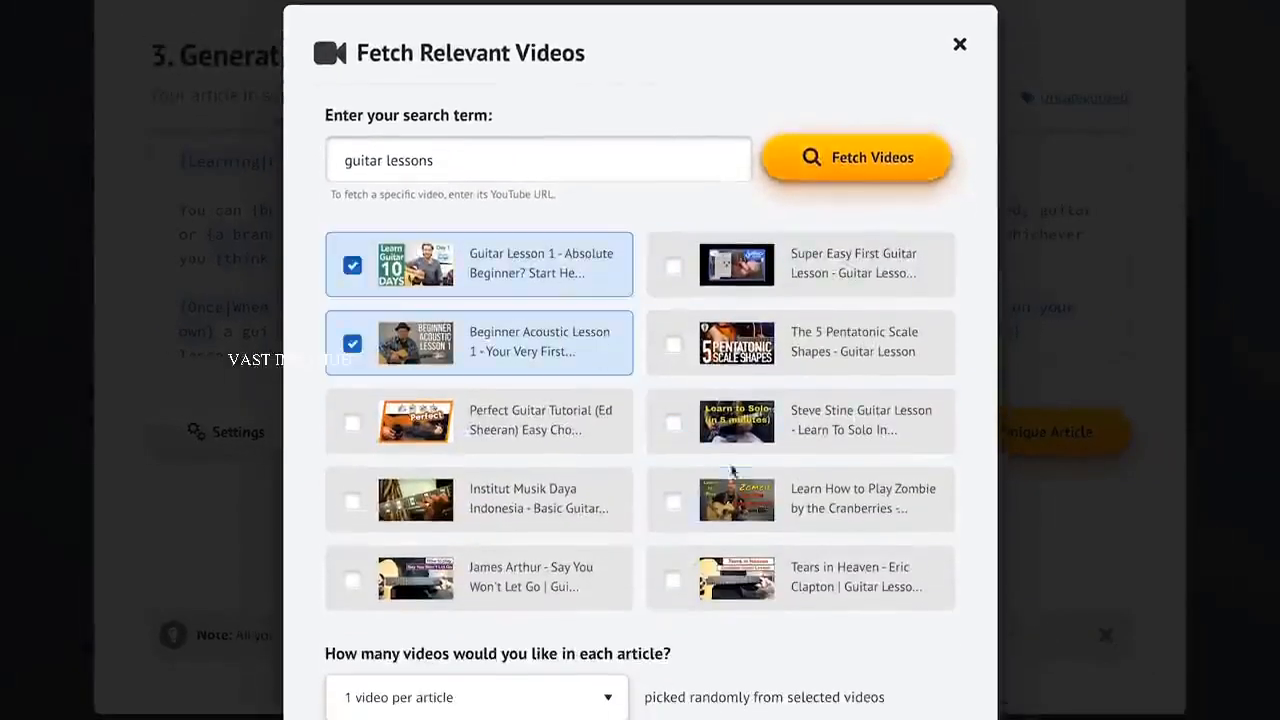
left_click(767, 501)
left_click(803, 583)
Step: Set the number of inserted videos to 2 videos per article and use the selected videos
scroll(884, 669, "down", 3)
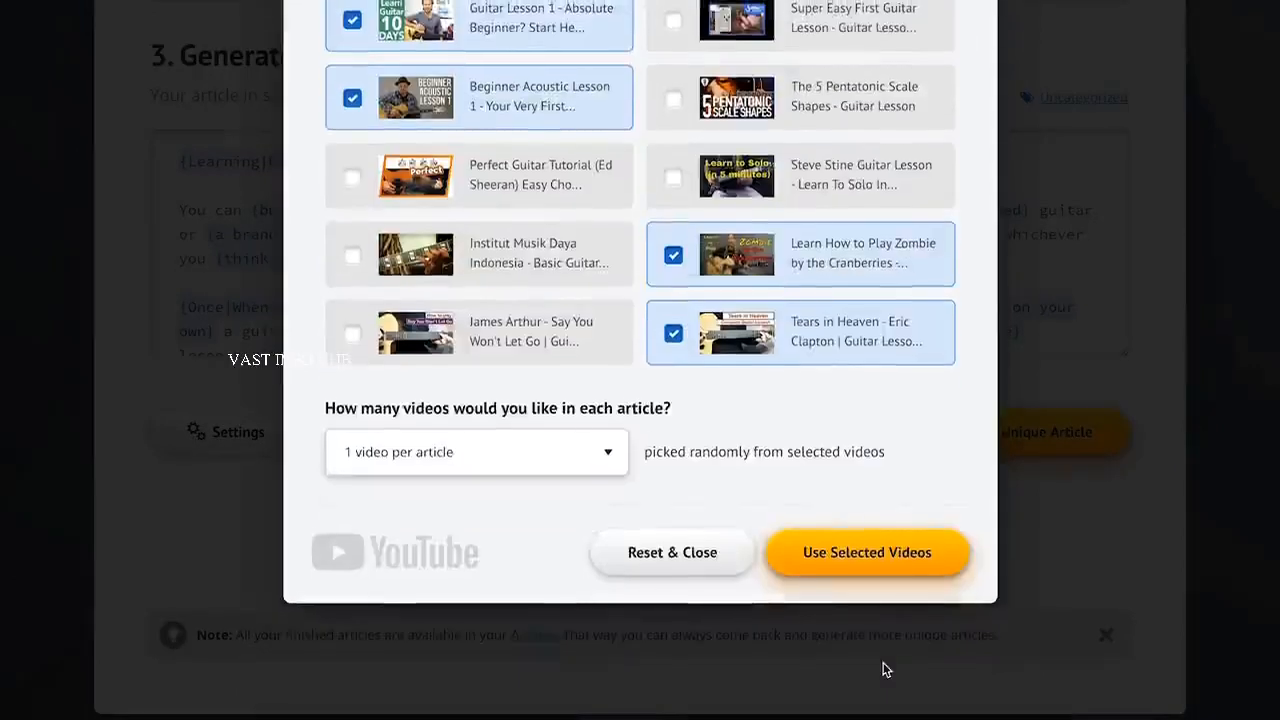
left_click(494, 451)
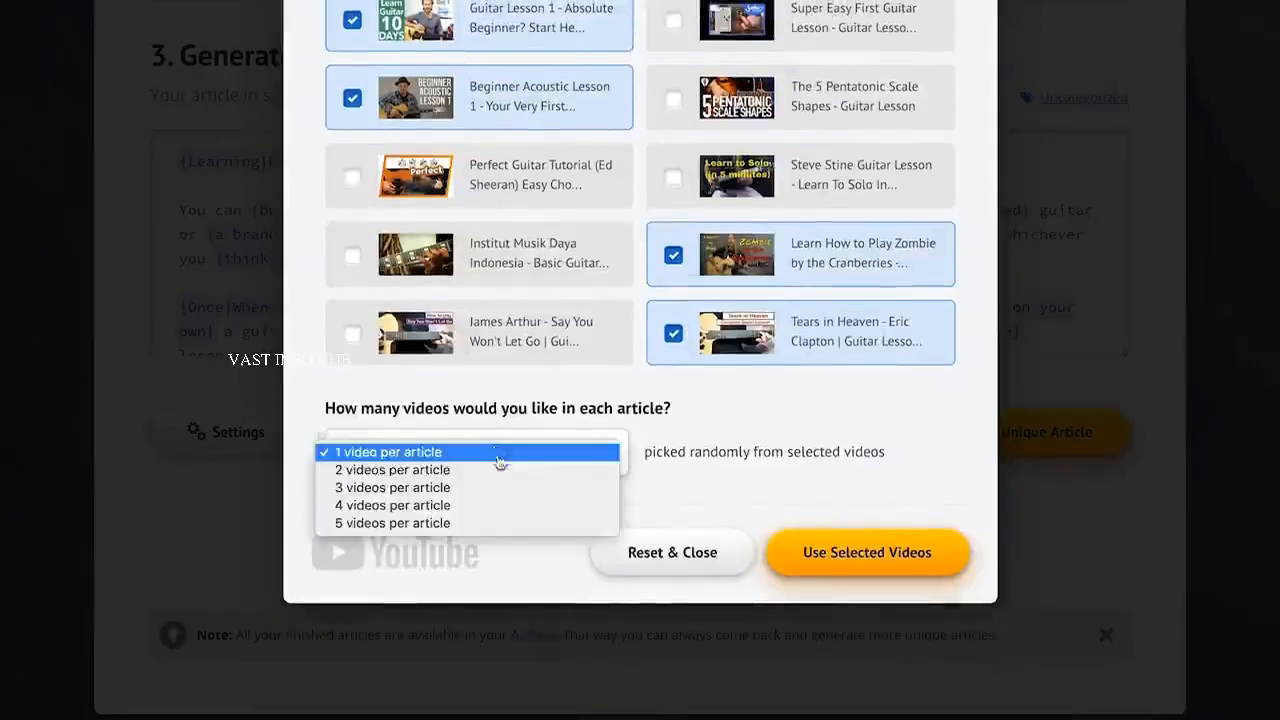
left_click(500, 470)
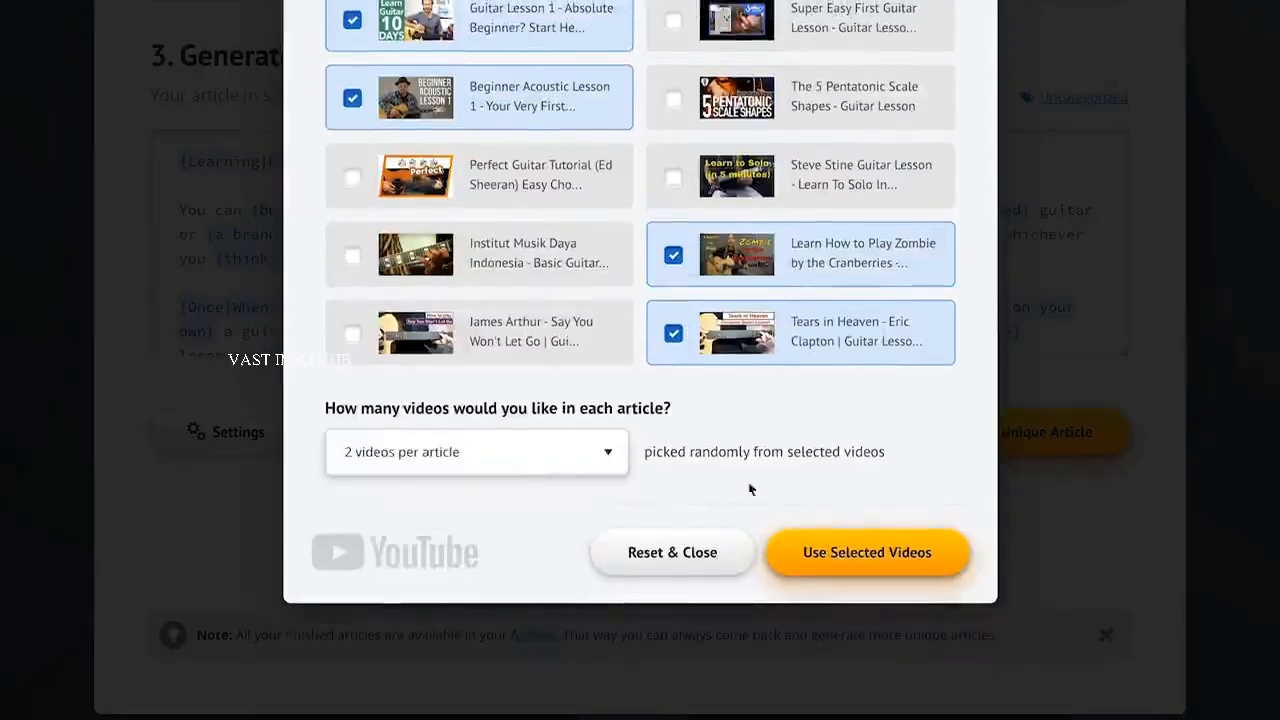
left_click(884, 566)
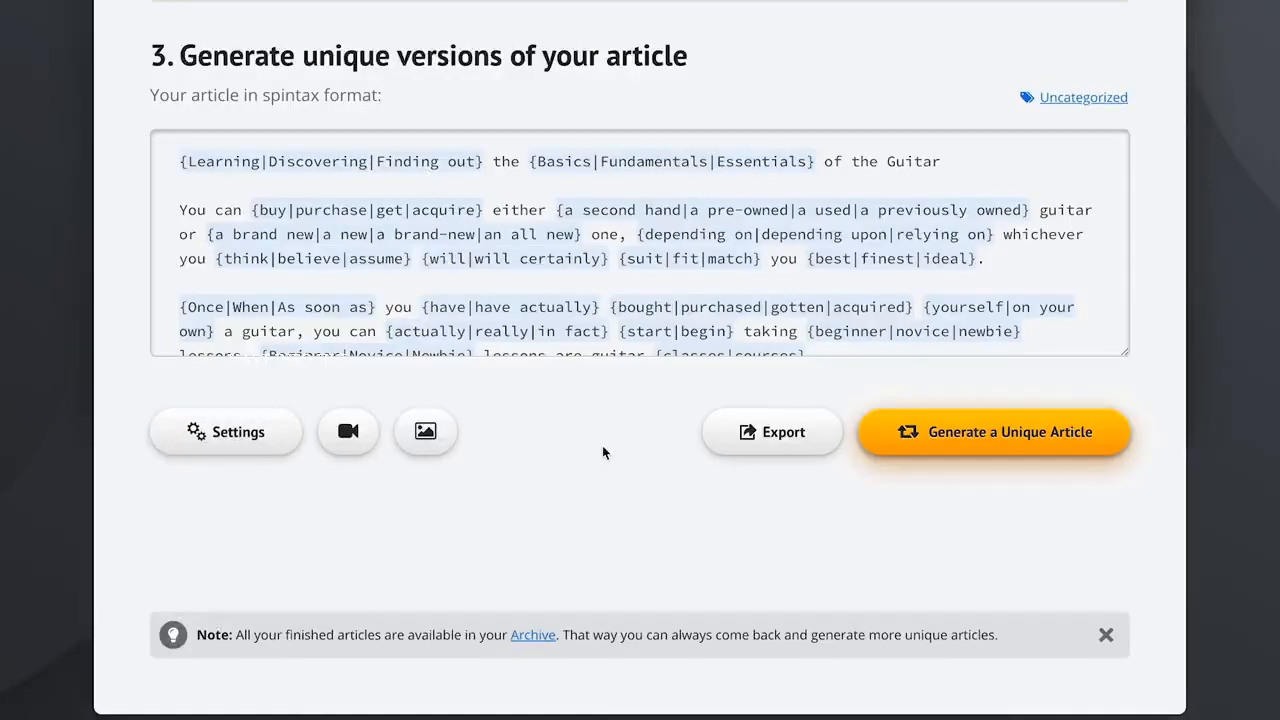
Step: Generate a unique version of the guitar article from its spintax
left_click(1005, 432)
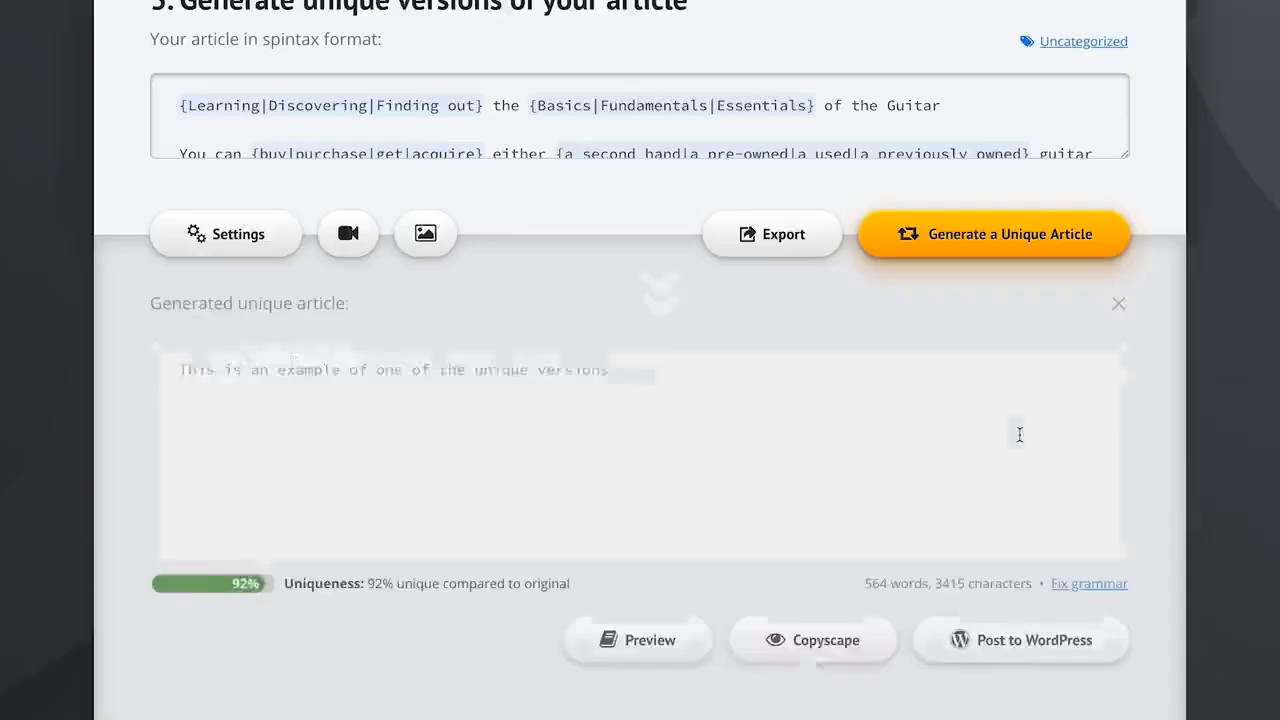
scroll(1178, 518, "down", 2)
scroll(1178, 518, "down", 1)
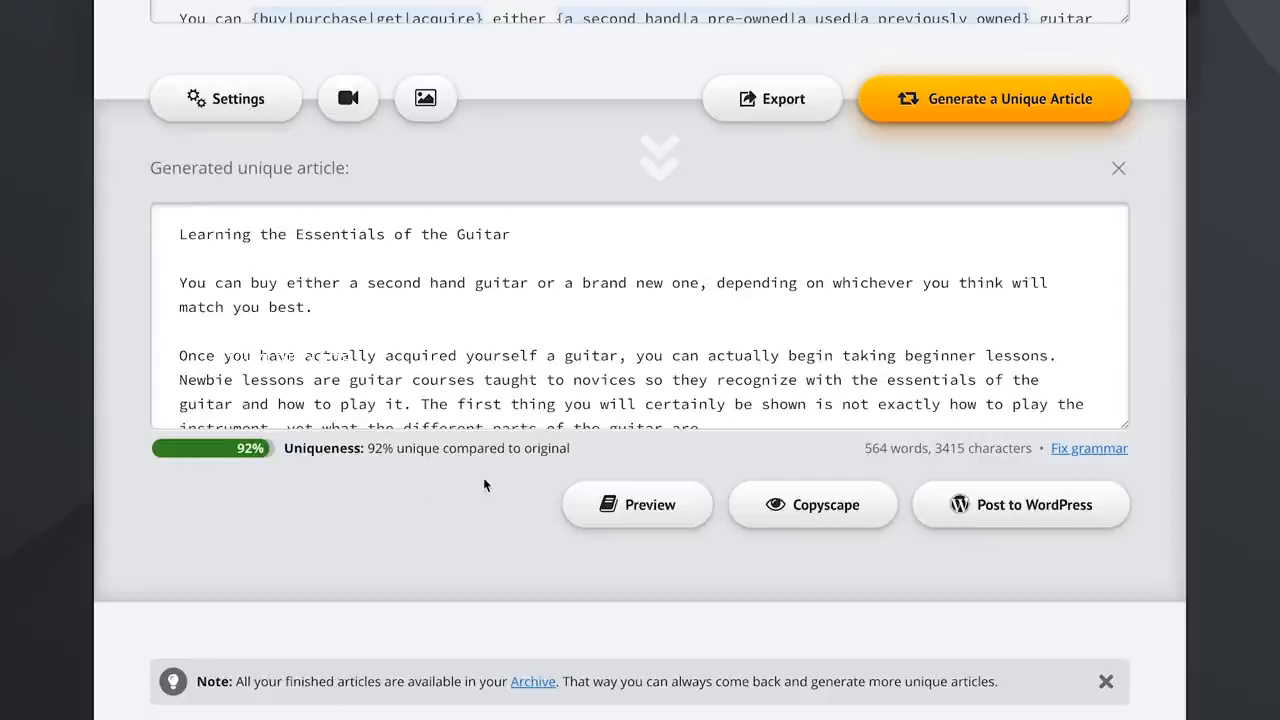
Step: Preview the generated article with its embedded videos and compare its text with the original article
left_click(588, 502)
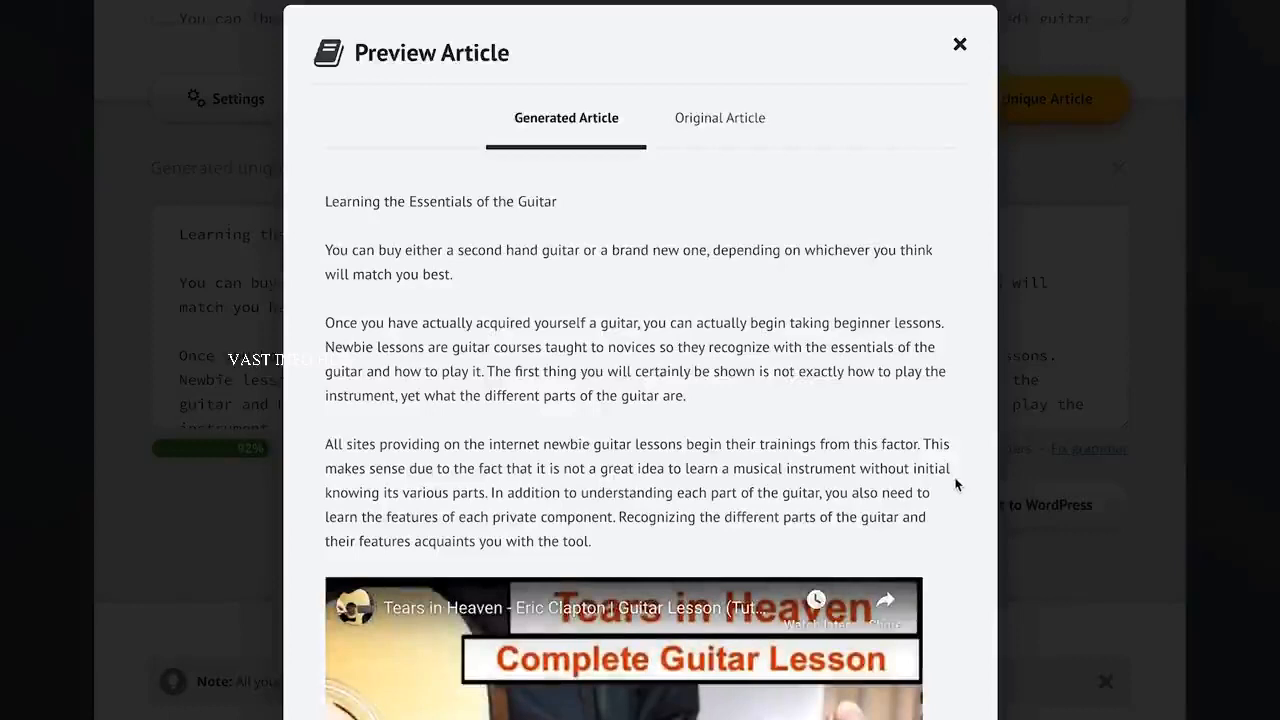
scroll(955, 485, "down", 6)
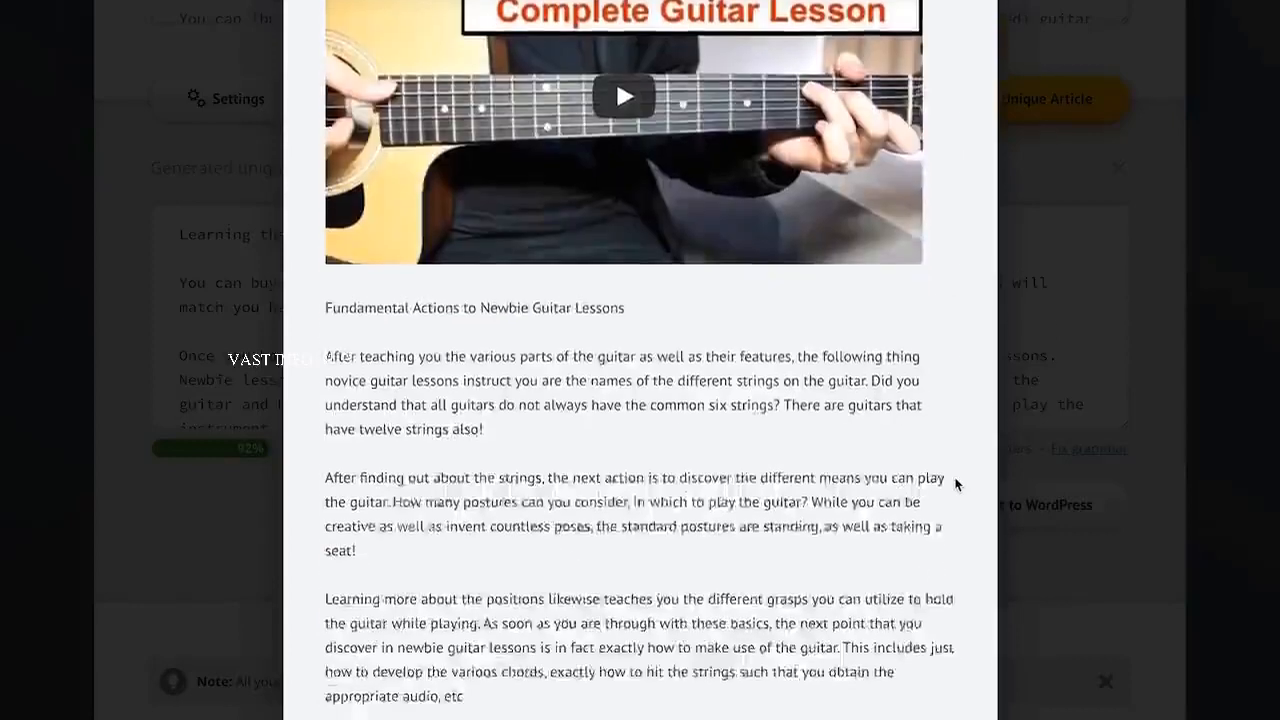
scroll(955, 485, "down", 4)
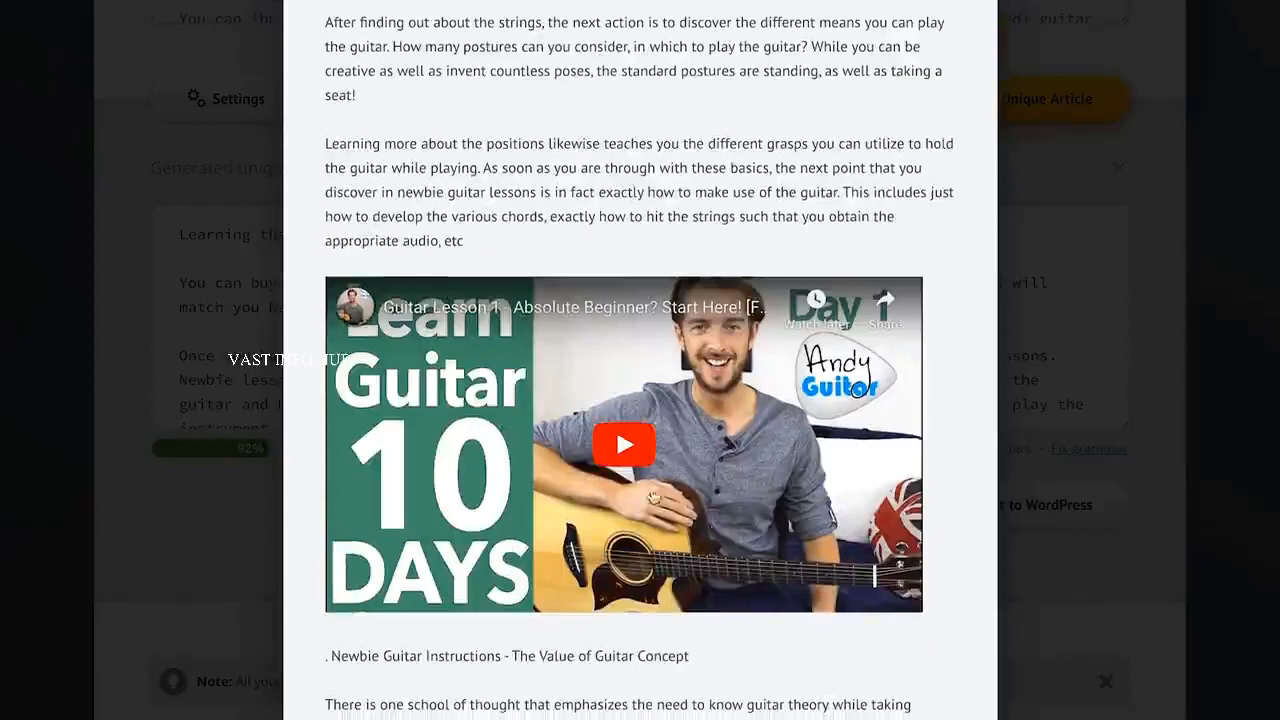
scroll(960, 338, "up", 10)
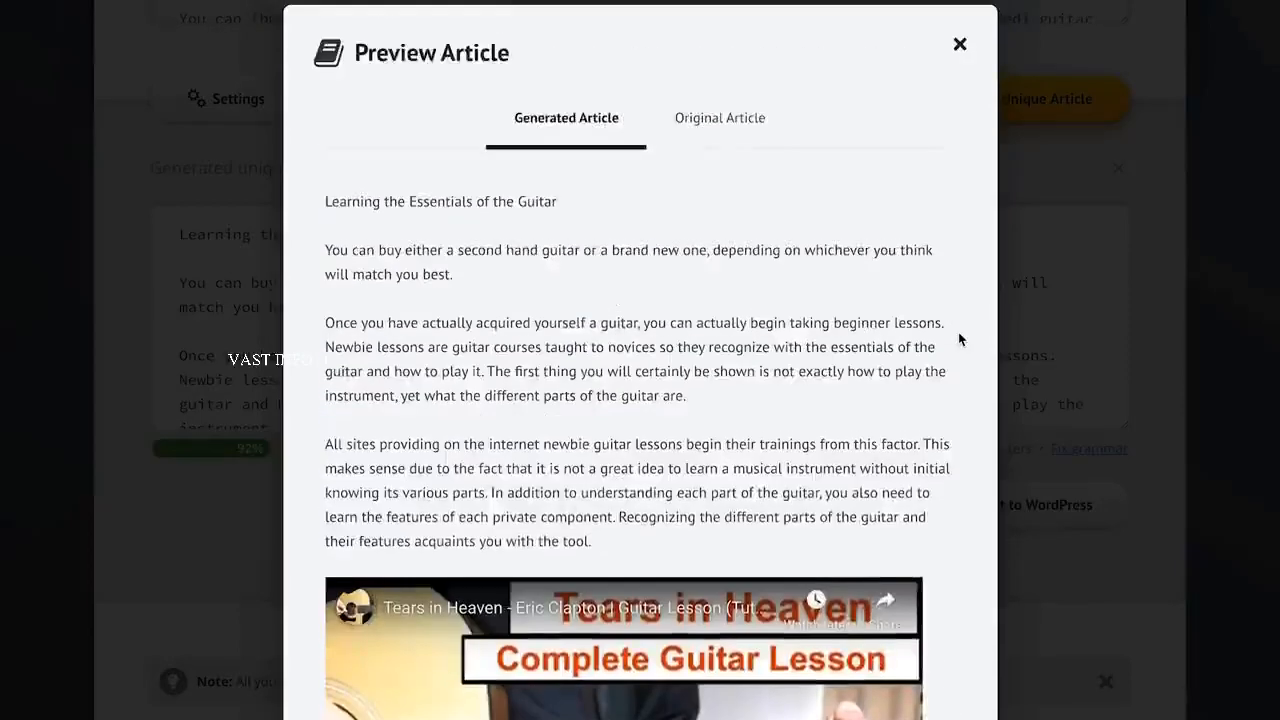
left_click(720, 120)
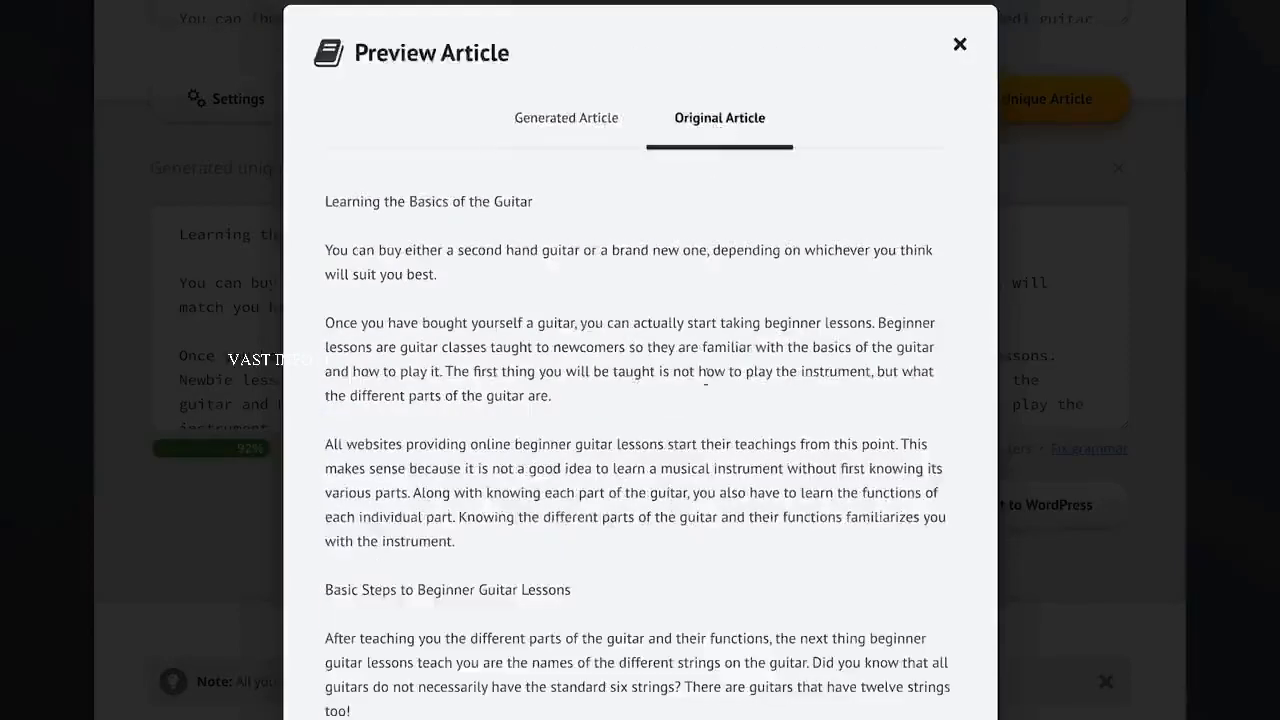
left_click(558, 120)
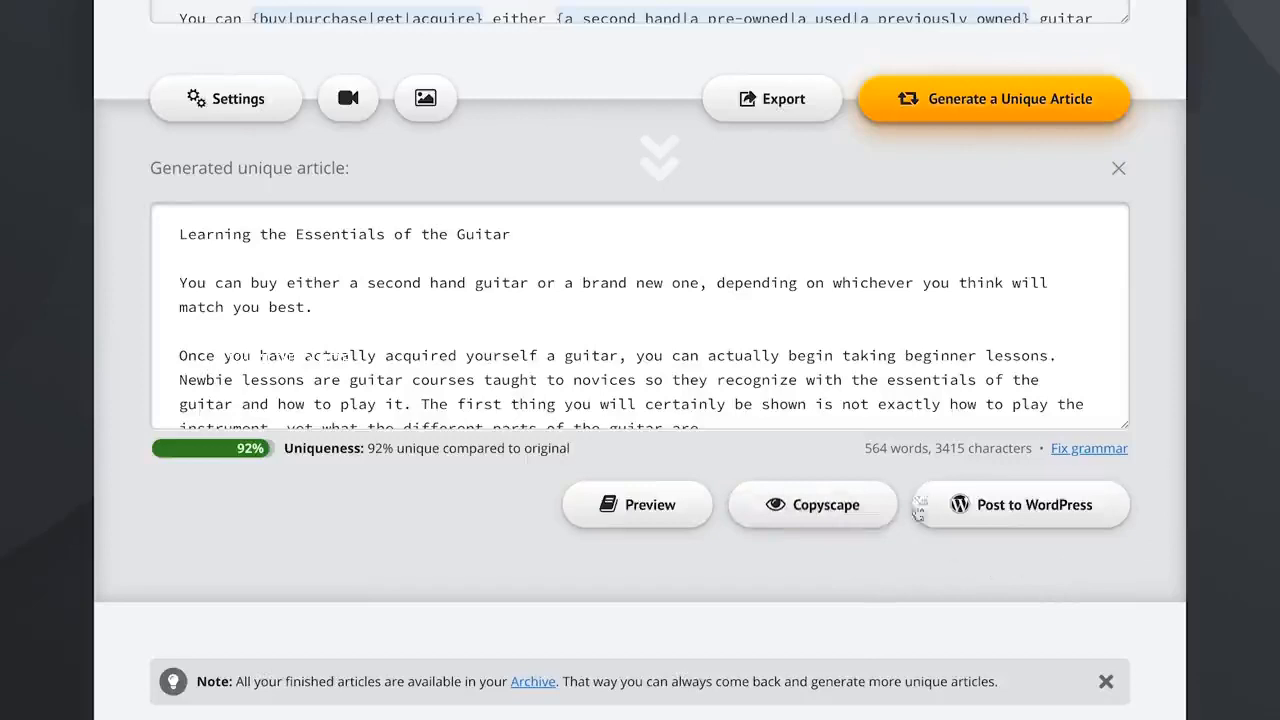
Step: Publish the generated article right away on the connected WordPress website in the Uncategorized category, and go to the website
left_click(1103, 505)
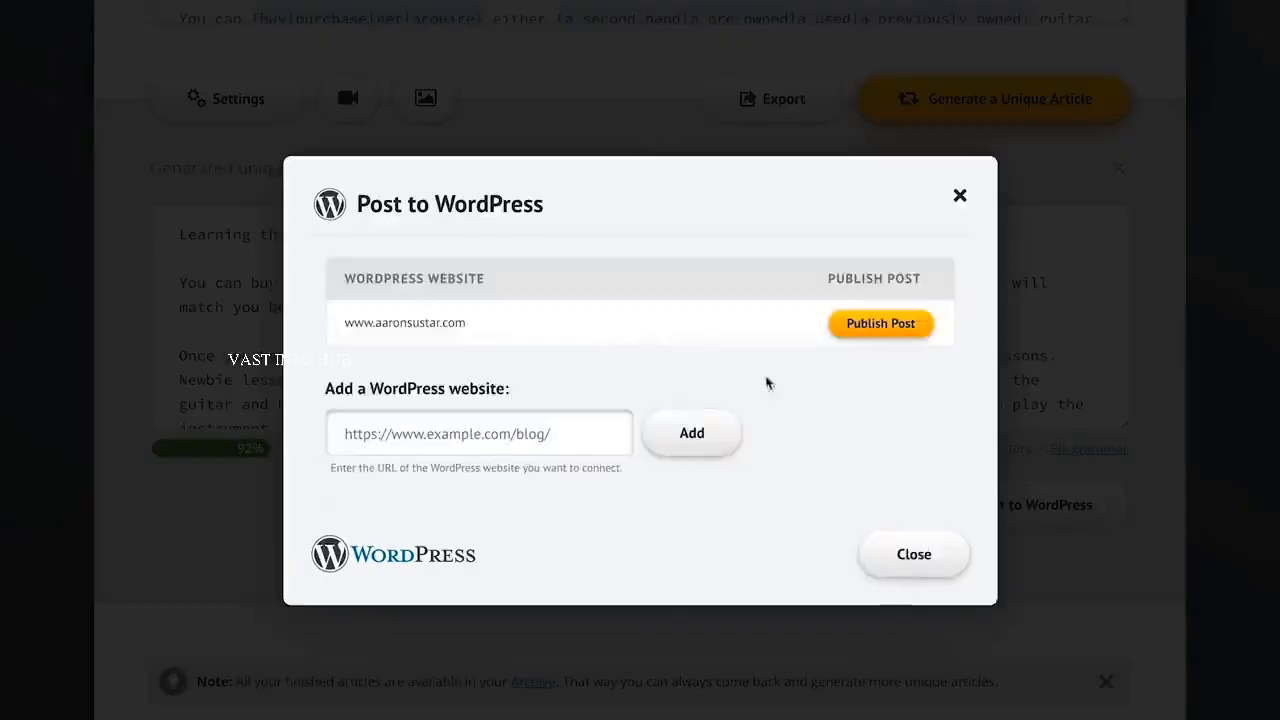
left_click(881, 323)
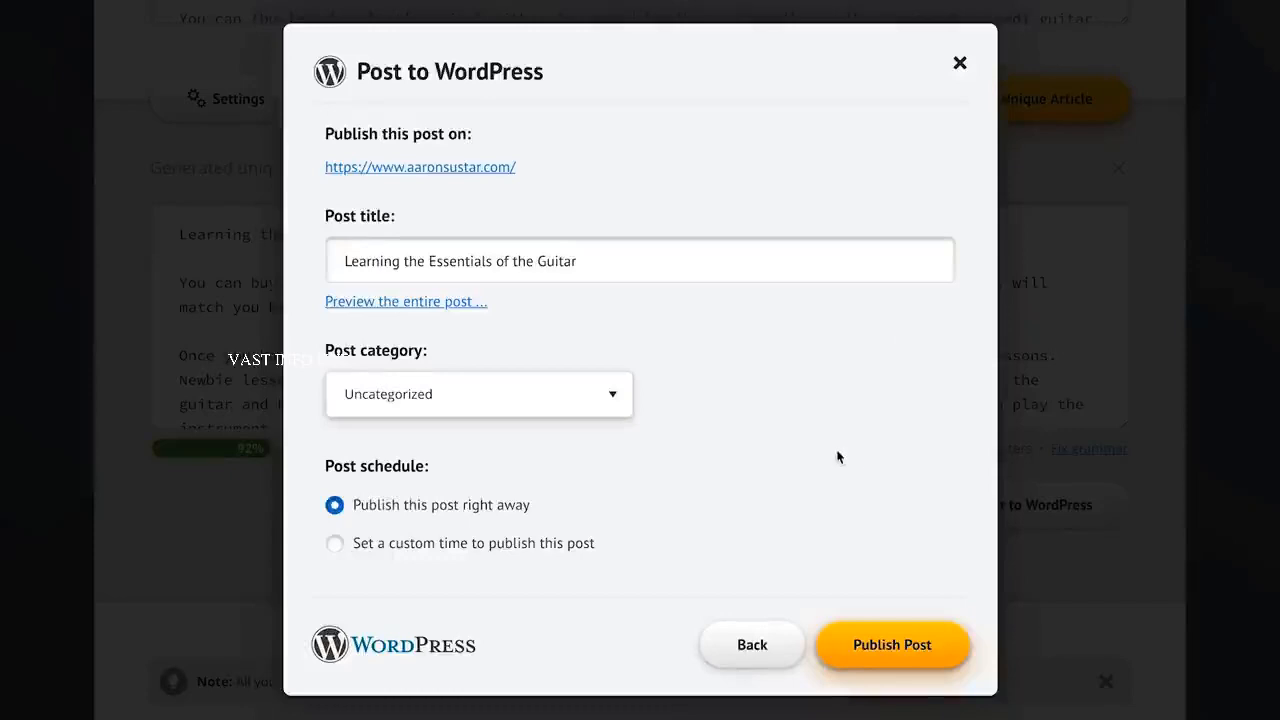
left_click(895, 644)
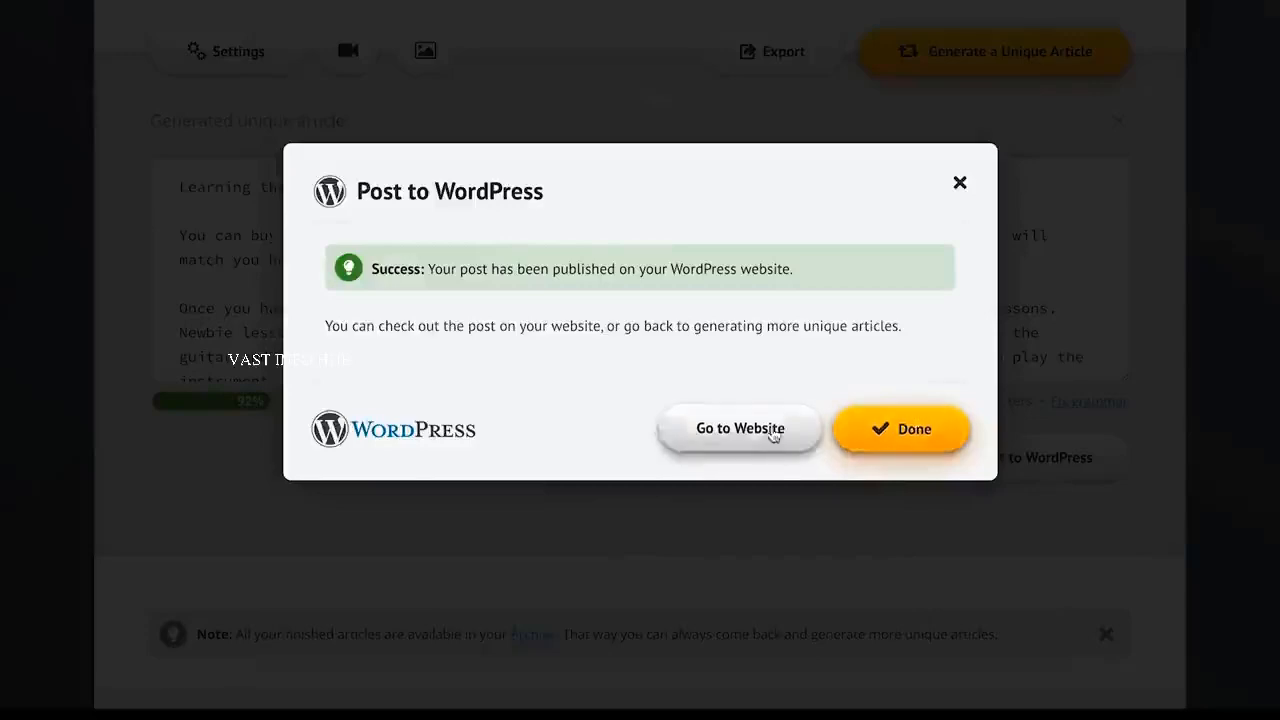
left_click(740, 432)
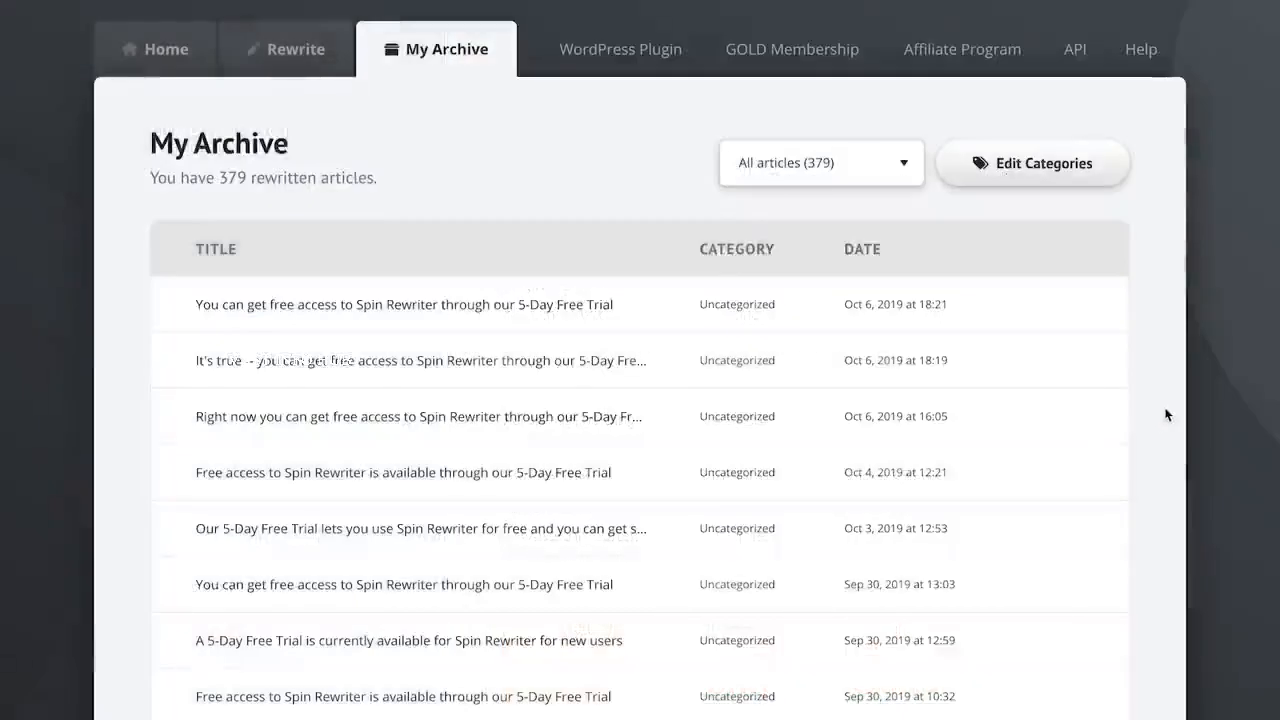
Step: Look through the category filter choices in the article archive, keep All articles, and select every listed article
left_click(808, 165)
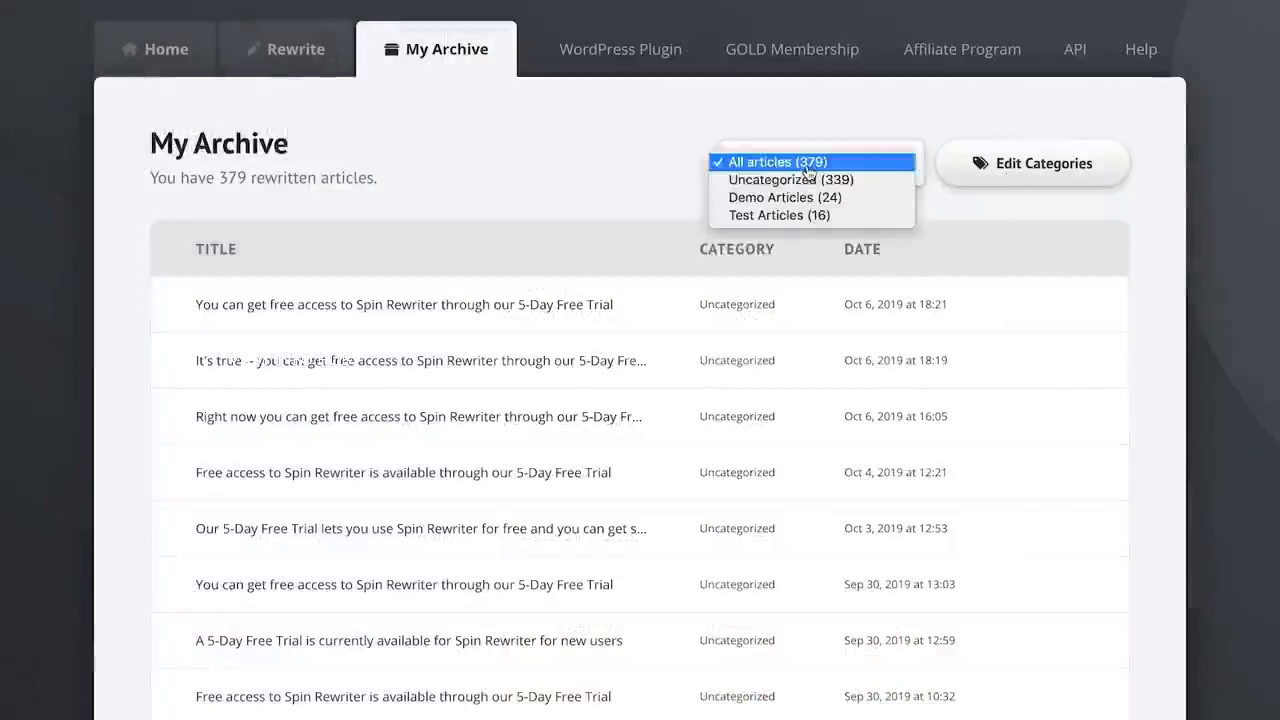
left_click(599, 175)
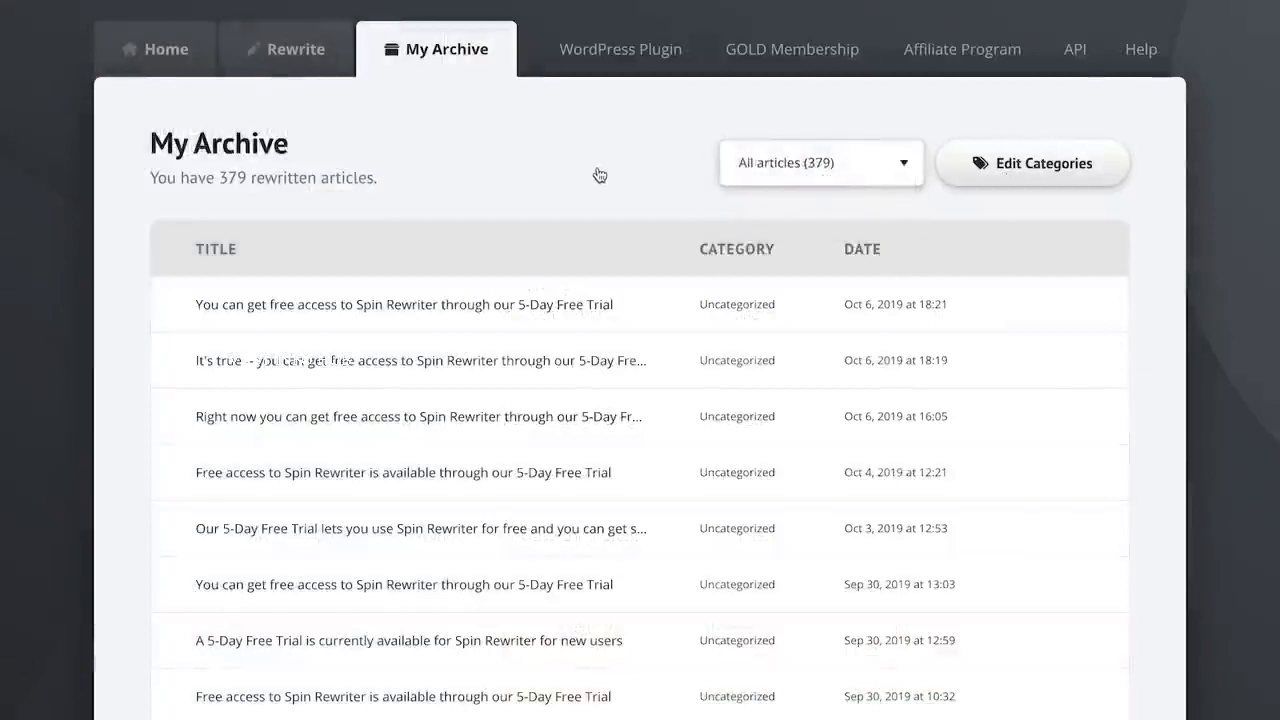
left_click(174, 248)
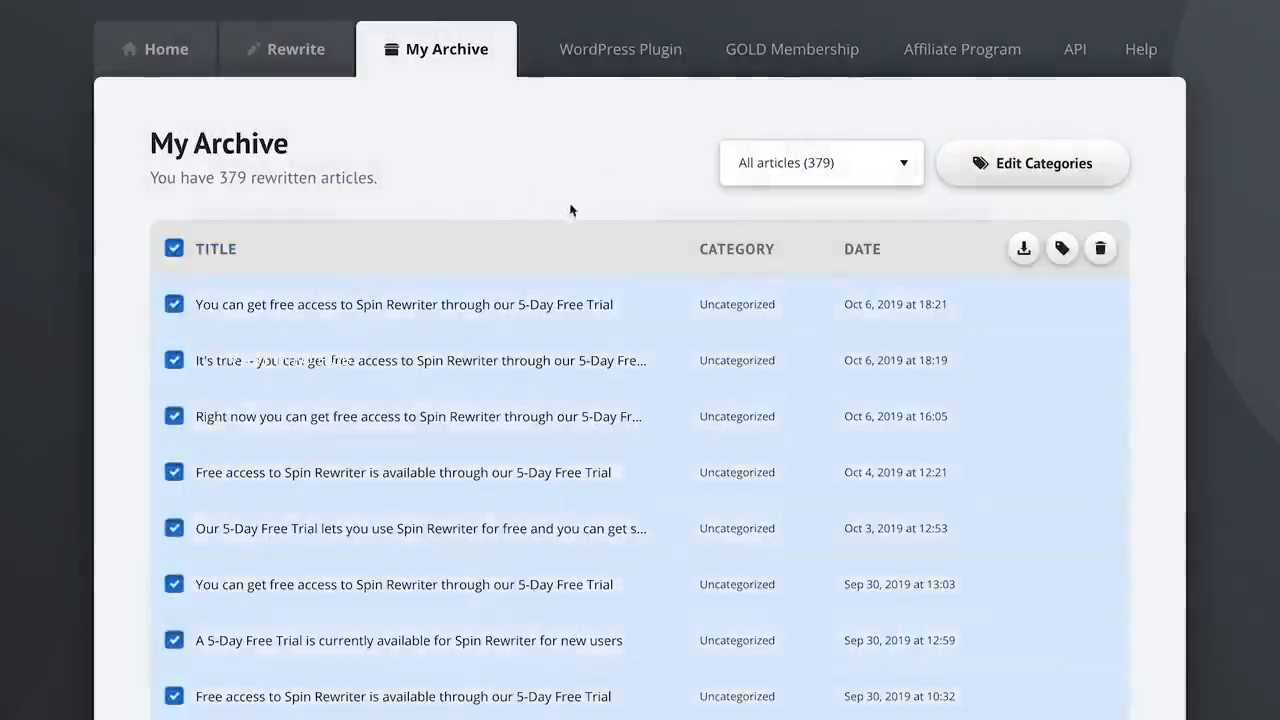